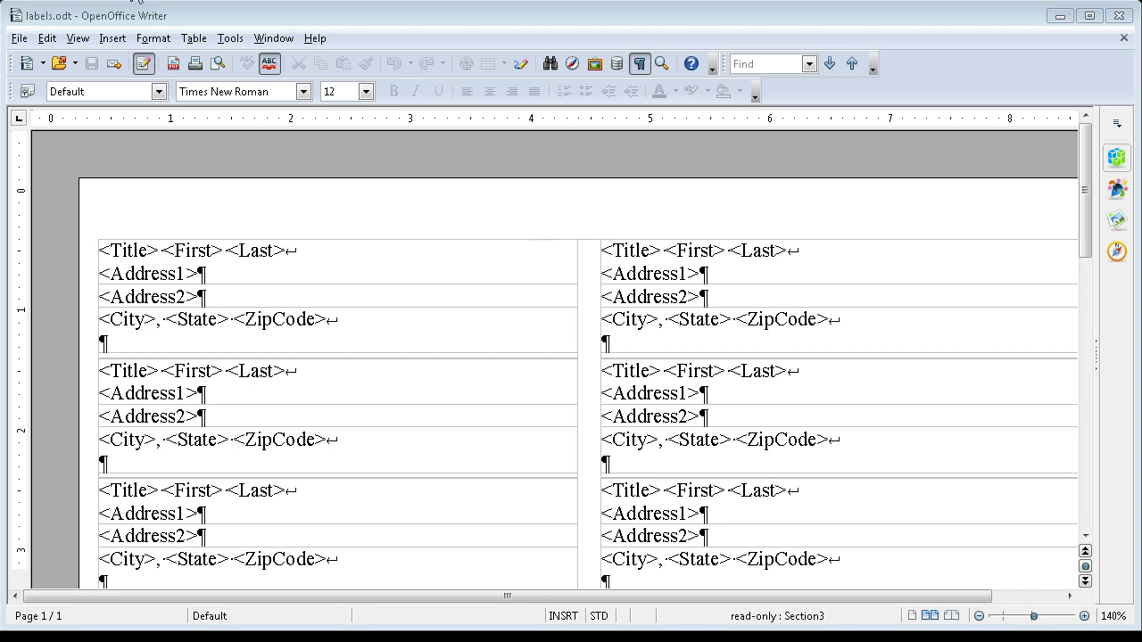
# - Start printing the labels as a form letter and remove the filter from the address records
pyautogui.click(18, 39)
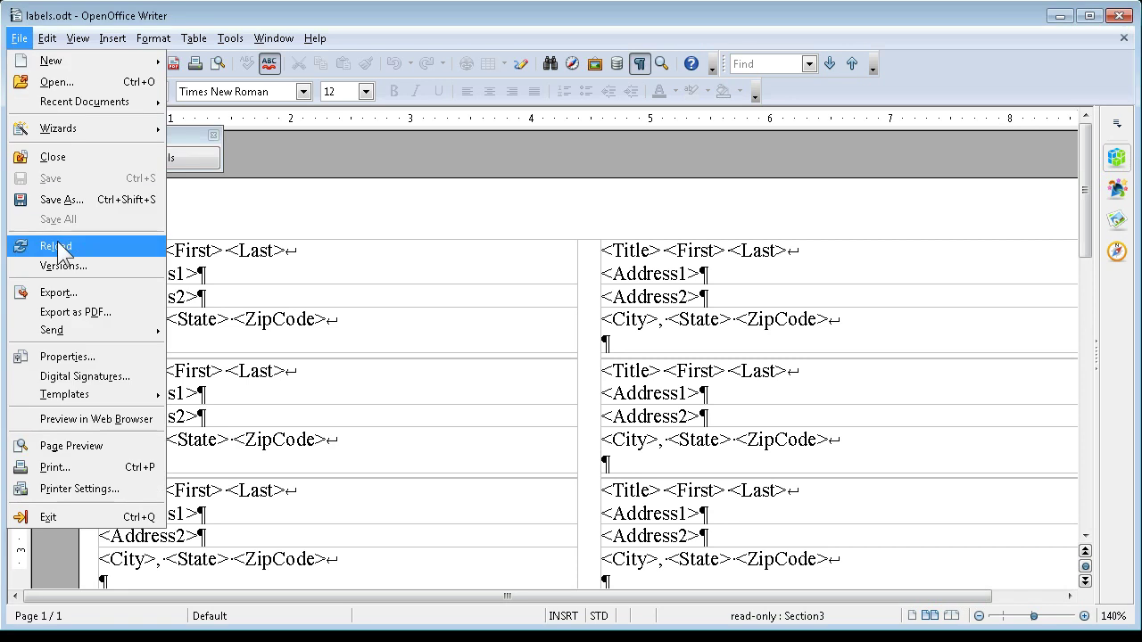
pyautogui.moveTo(63, 336)
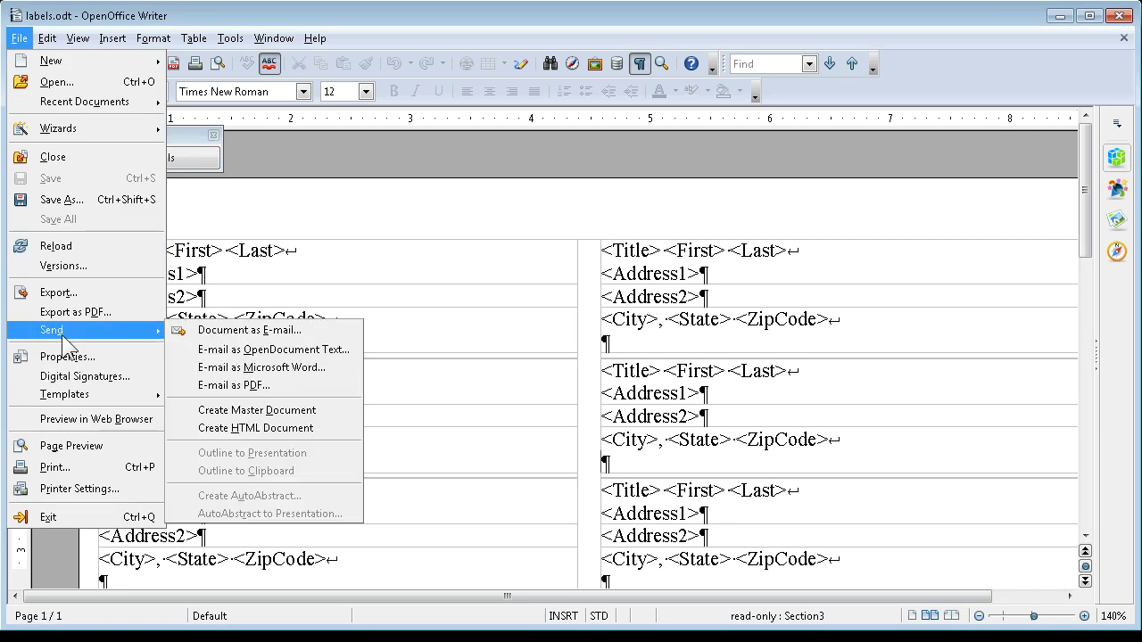
pyautogui.click(75, 469)
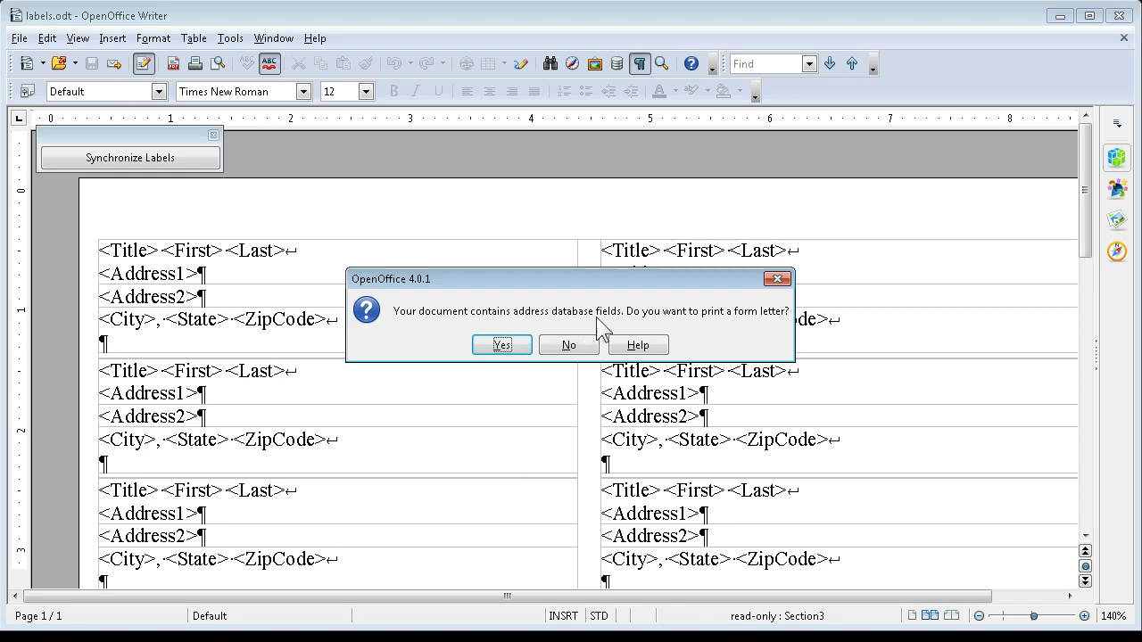
pyautogui.click(503, 346)
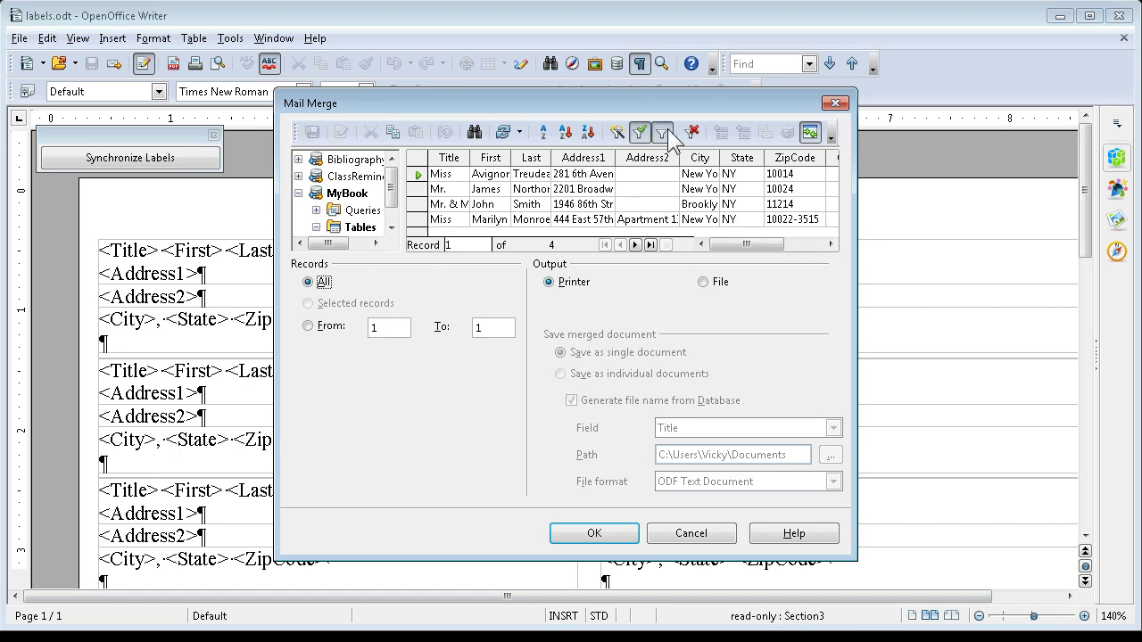
pyautogui.click(692, 132)
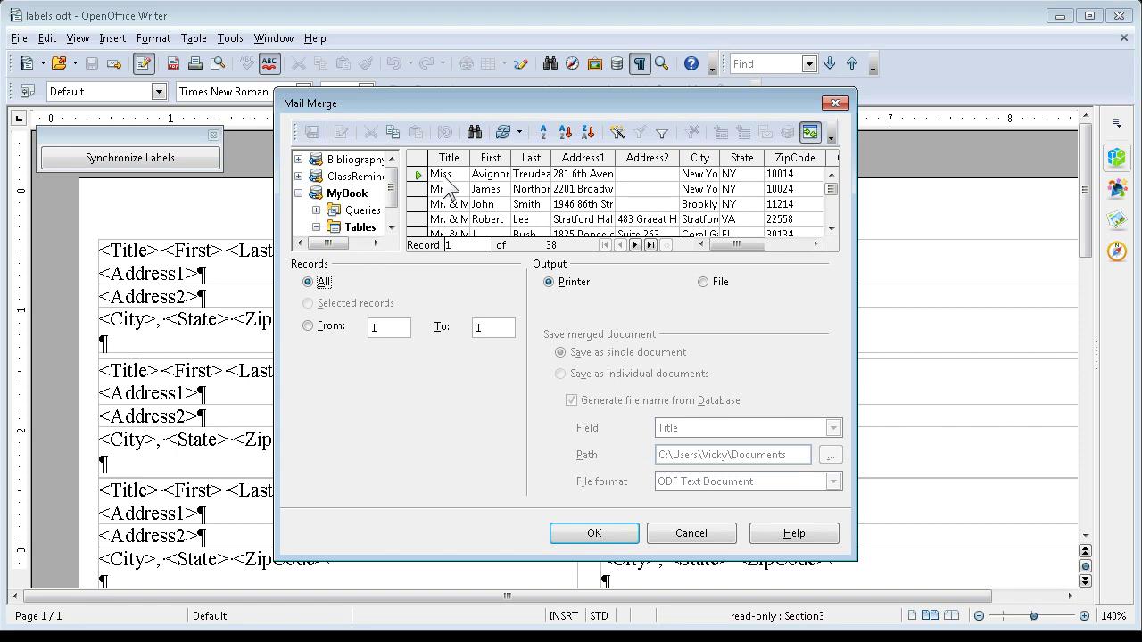
# - Search the Last field of the address records for a surname, matching anywhere in the field
pyautogui.click(475, 134)
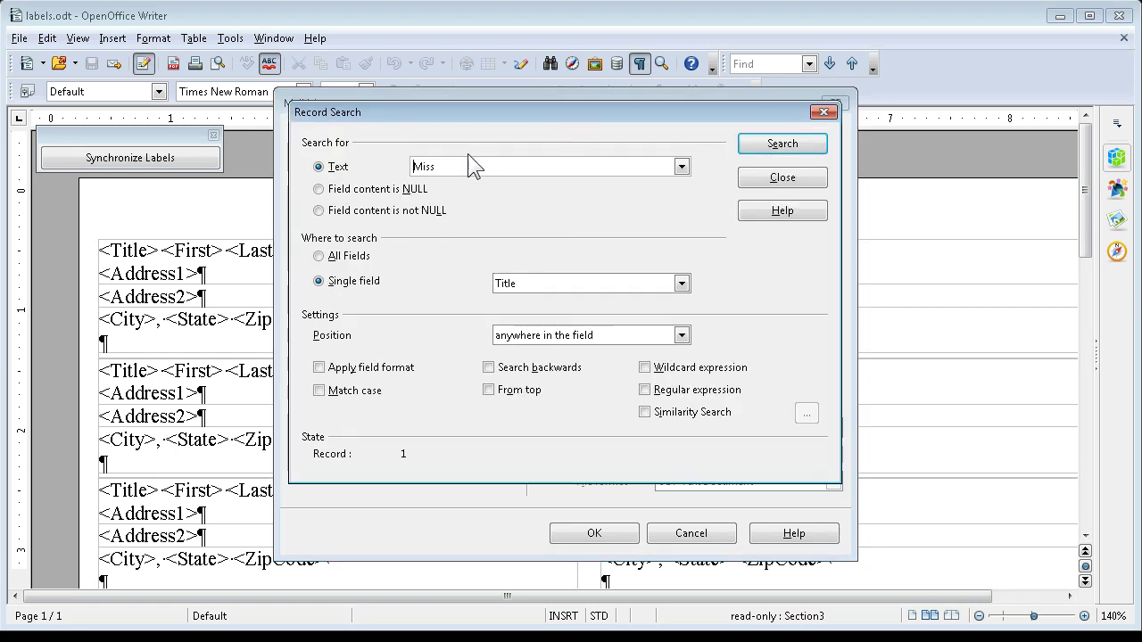
pyautogui.click(760, 177)
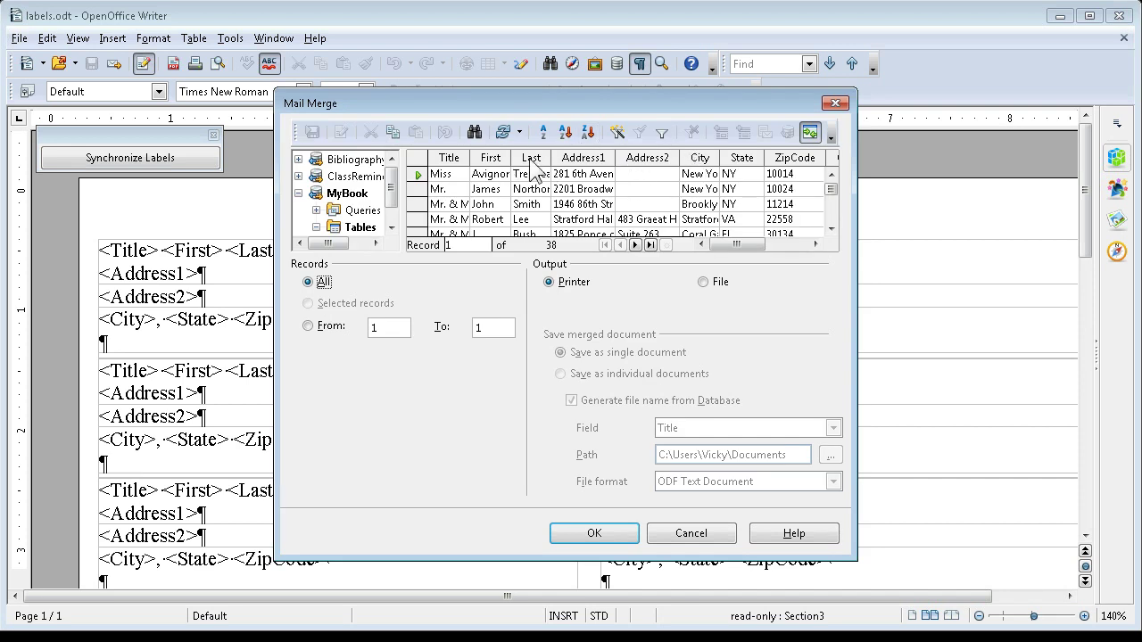
pyautogui.click(533, 162)
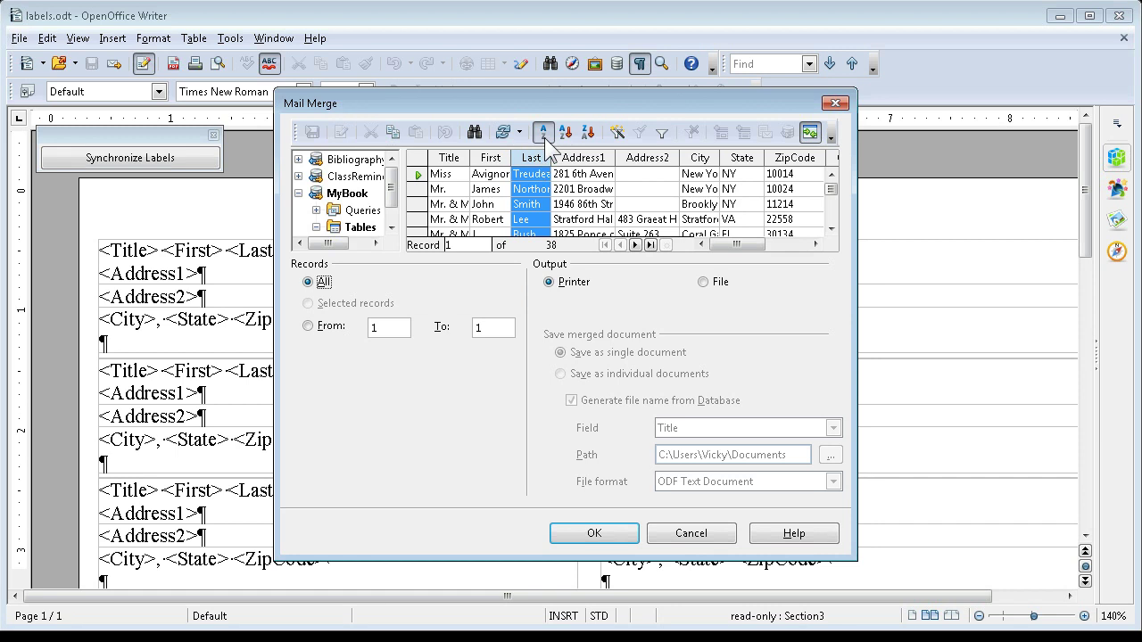
pyautogui.click(474, 132)
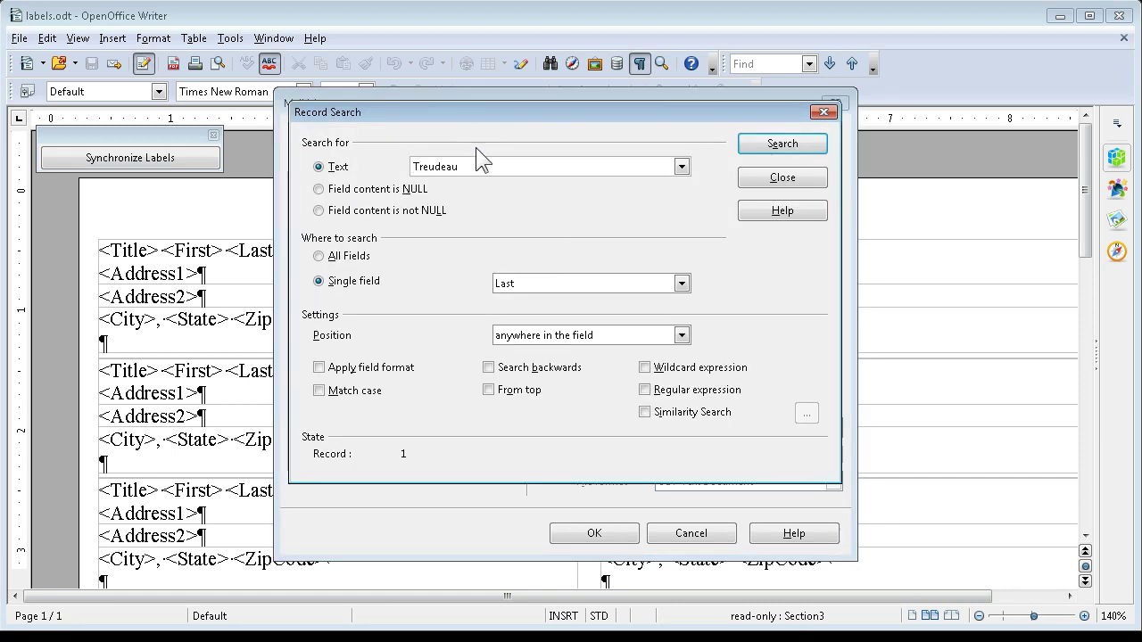
pyautogui.doubleClick(482, 169)
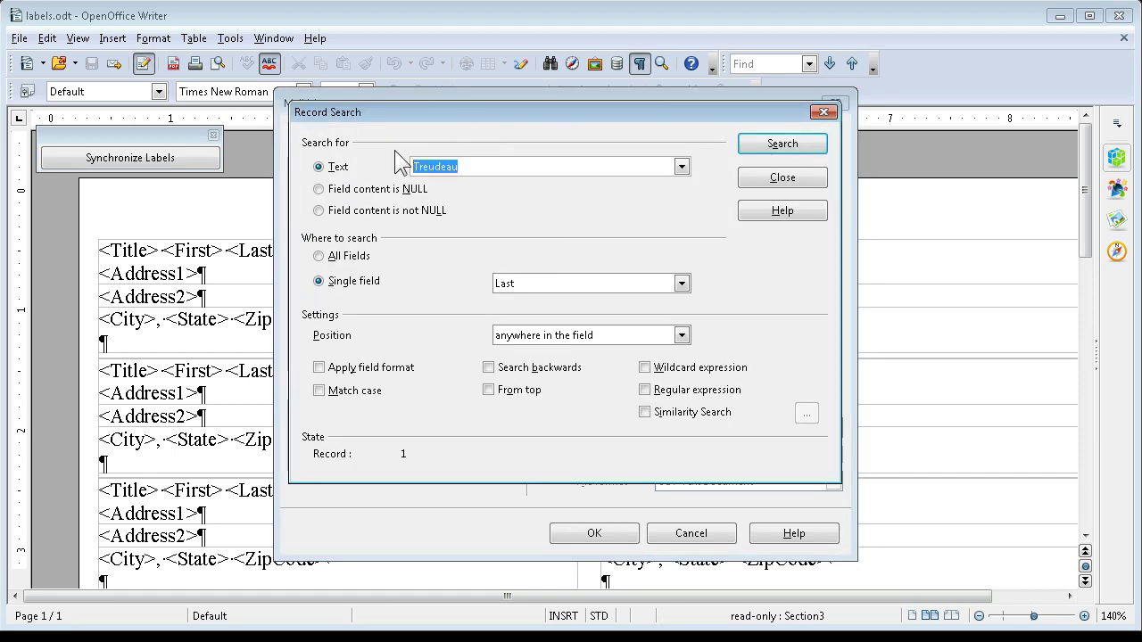
pyautogui.write('Smith')
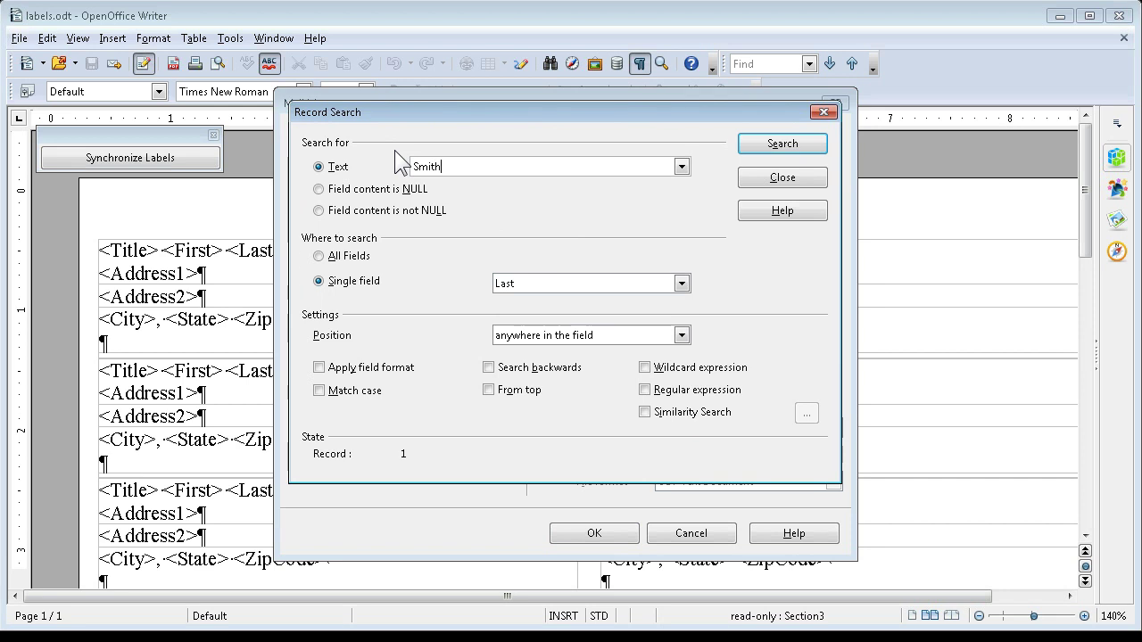
pyautogui.click(771, 146)
pyautogui.click(781, 178)
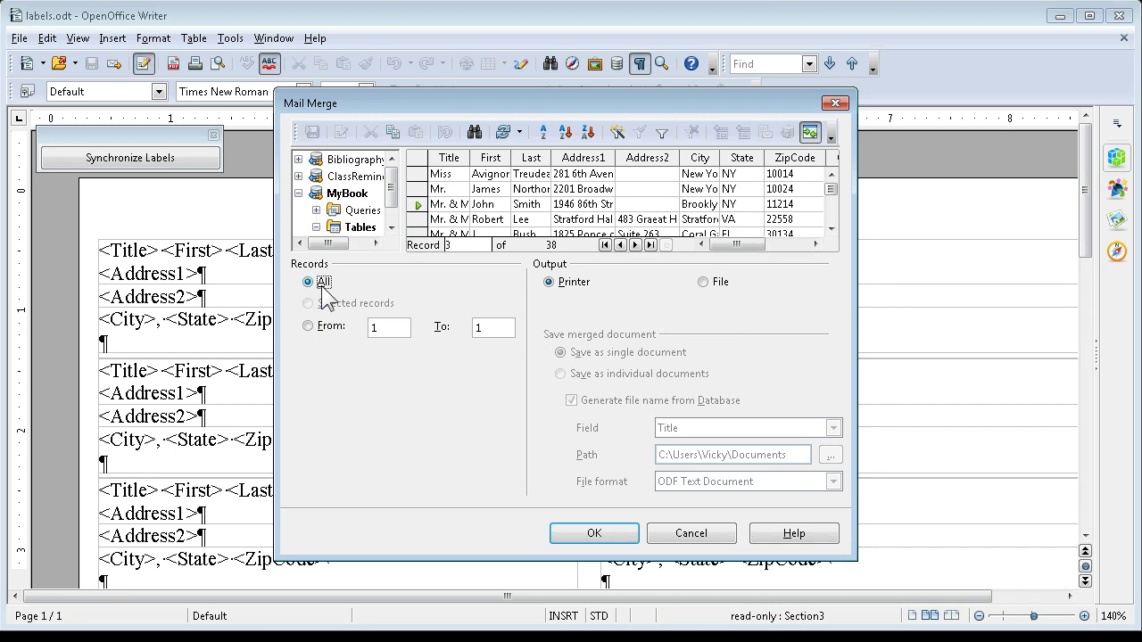
# - Limit the merge to a range of records starting at record 1 and print the labels on the HP Officejet Pro 8600 Florida
pyautogui.click(311, 326)
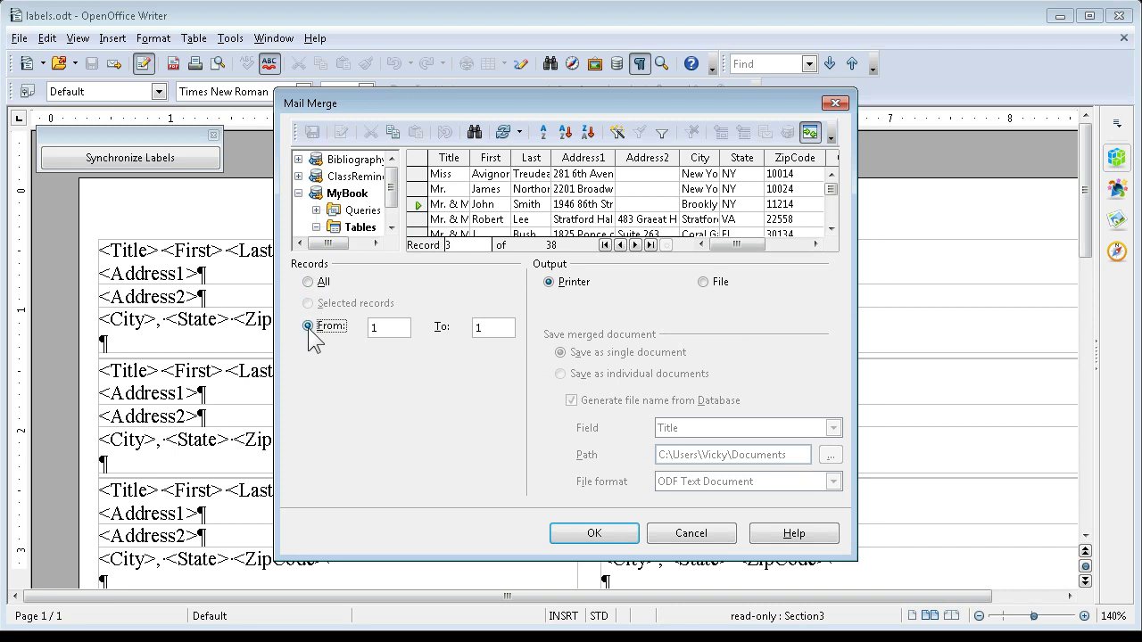
pyautogui.doubleClick(486, 328)
pyautogui.click(594, 530)
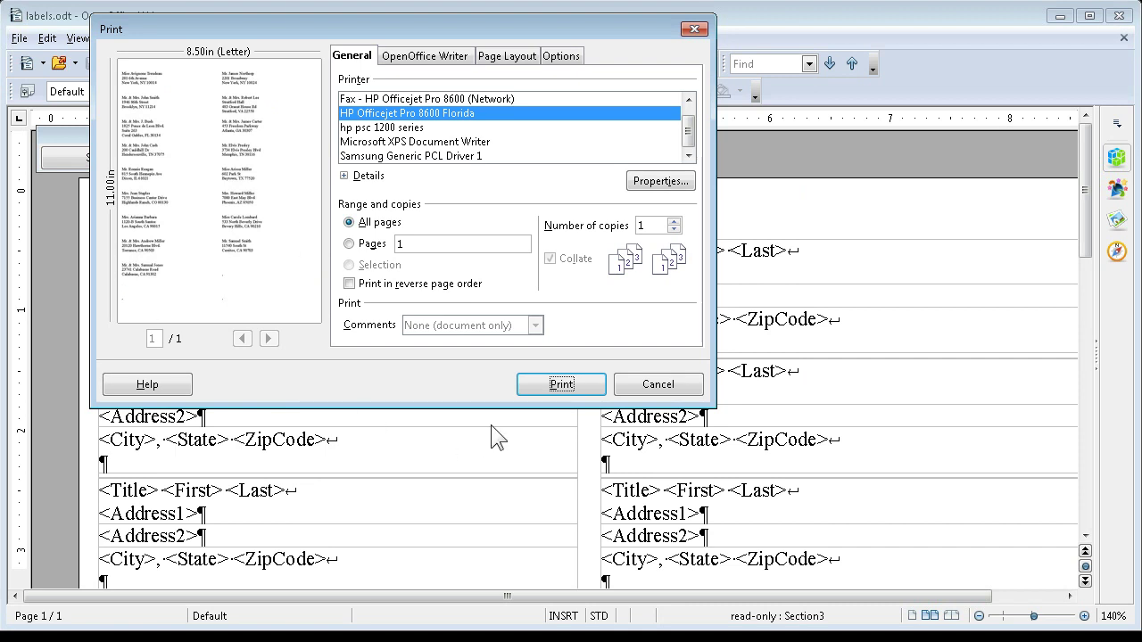
pyautogui.click(543, 390)
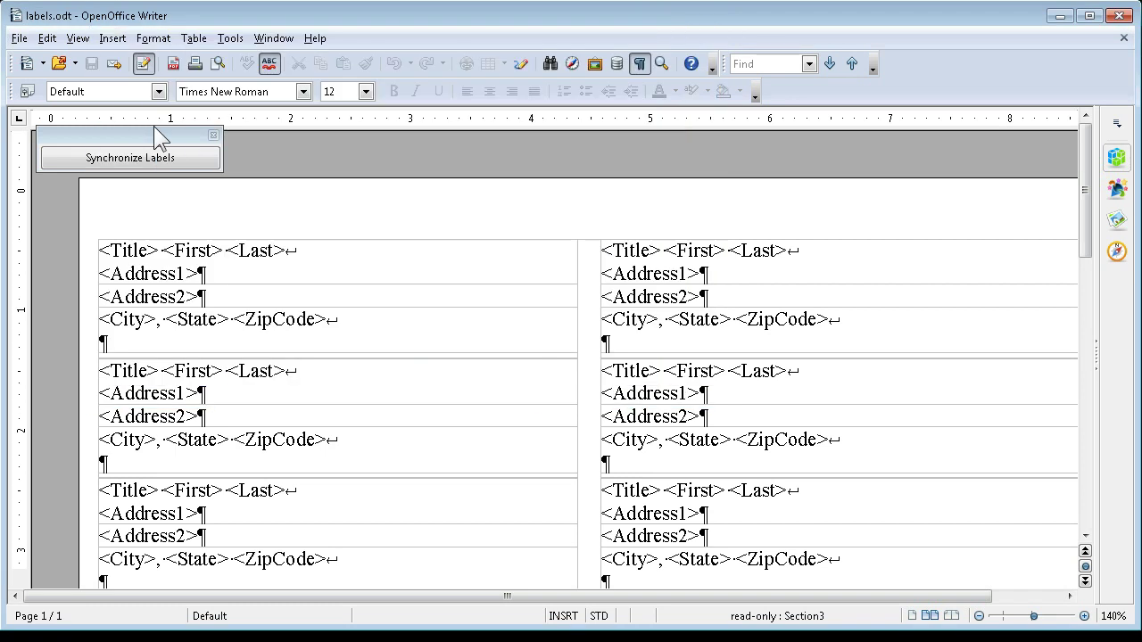
# - Preview the merged labels for the consecutive records 1 through 10 only, and cancel the print job
pyautogui.click(20, 38)
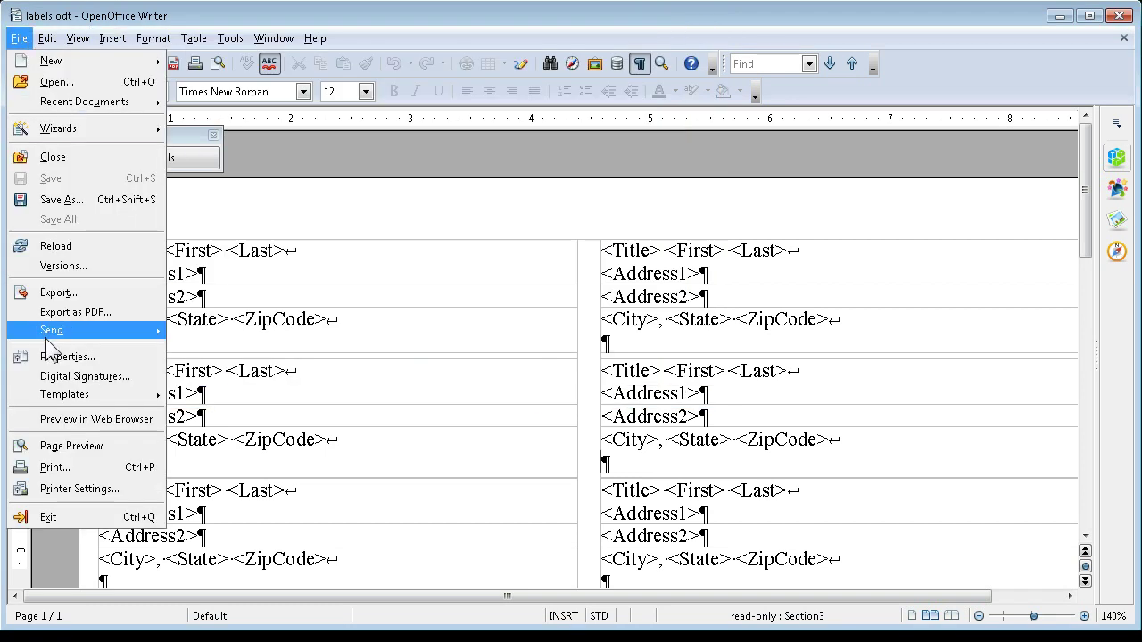
pyautogui.click(63, 467)
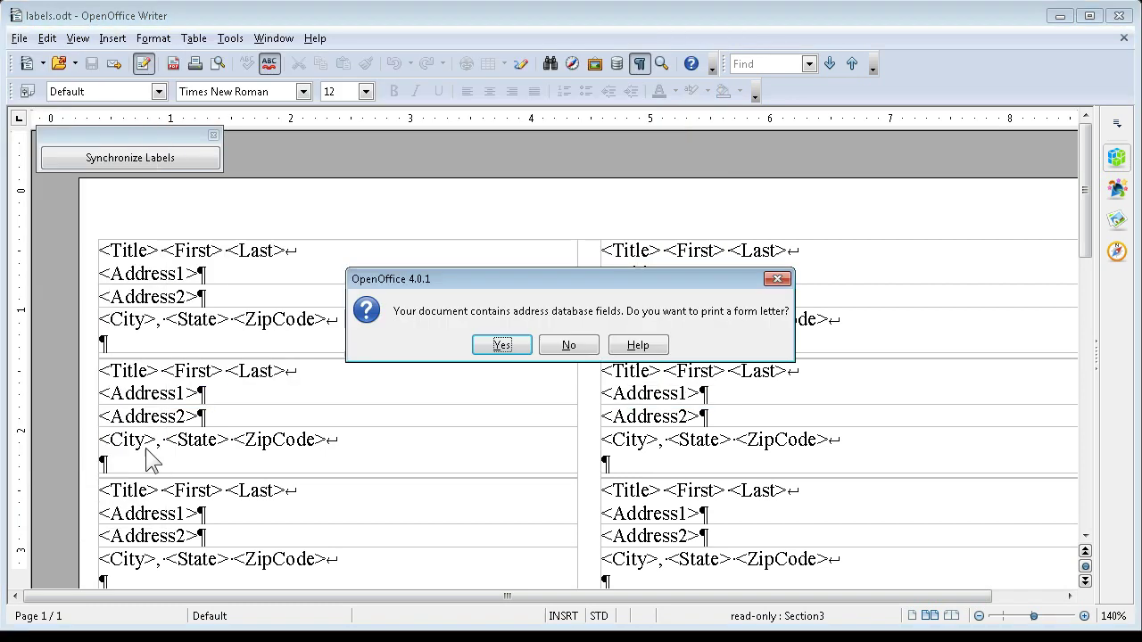
pyautogui.click(493, 348)
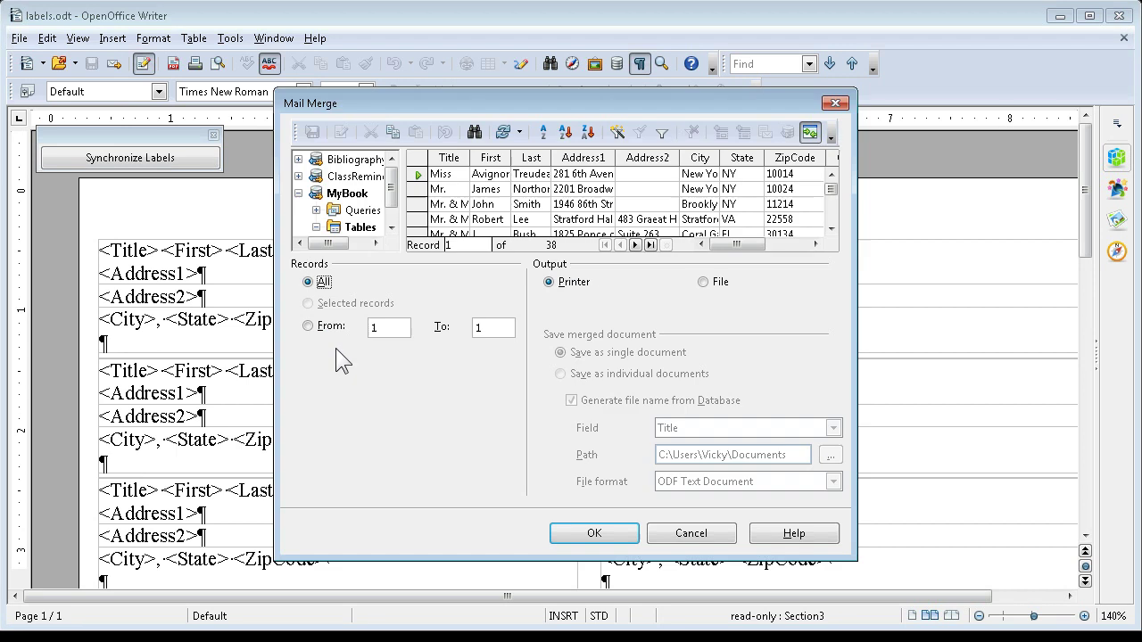
pyautogui.click(418, 175)
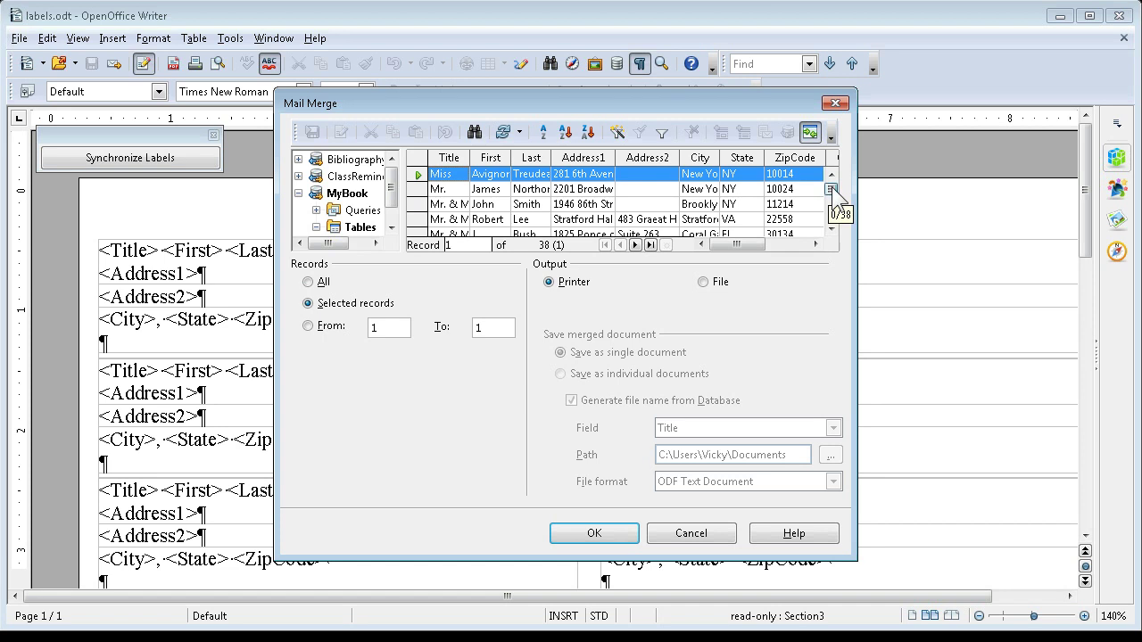
pyautogui.moveTo(830, 188); pyautogui.dragTo(830, 193)
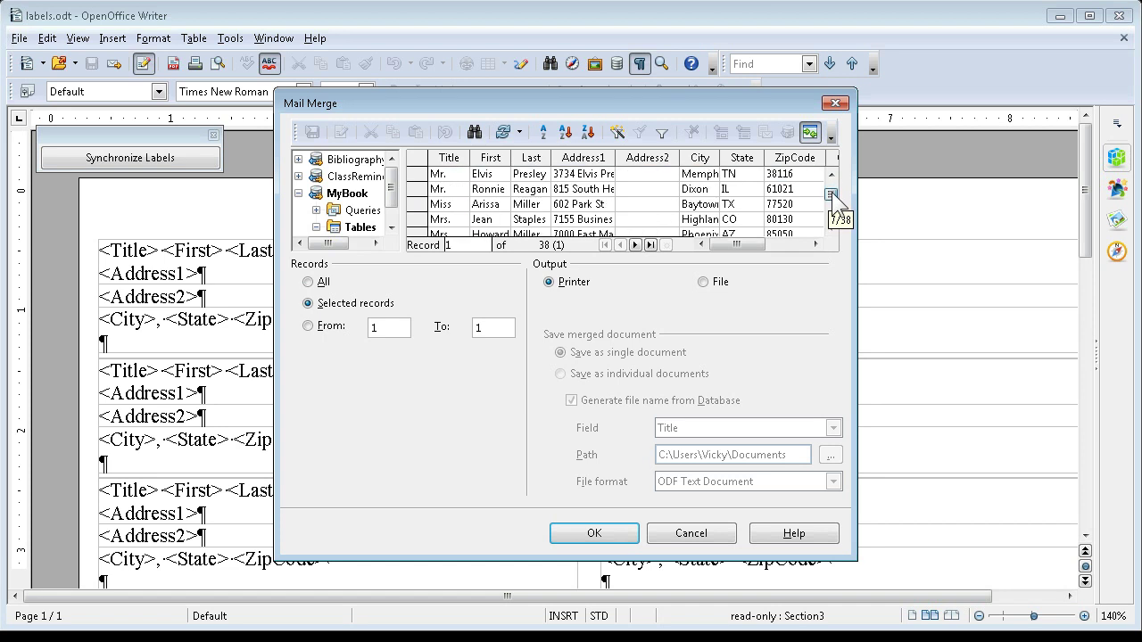
pyautogui.keyDown('shift'); pyautogui.click(418, 204); pyautogui.keyUp('shift')
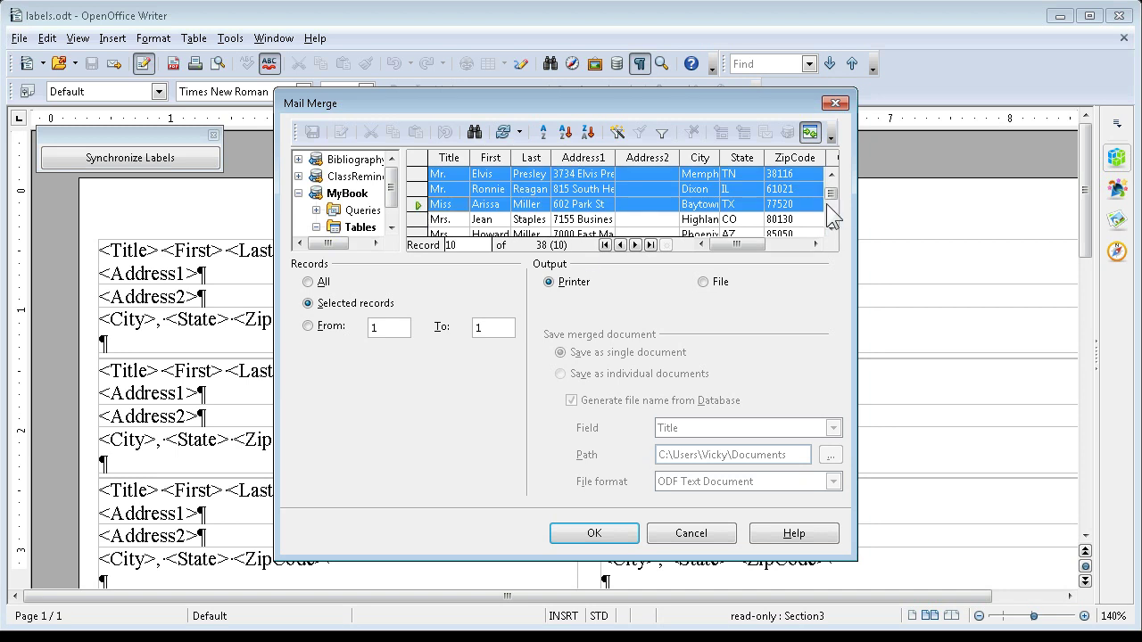
pyautogui.moveTo(830, 199); pyautogui.dragTo(831, 173)
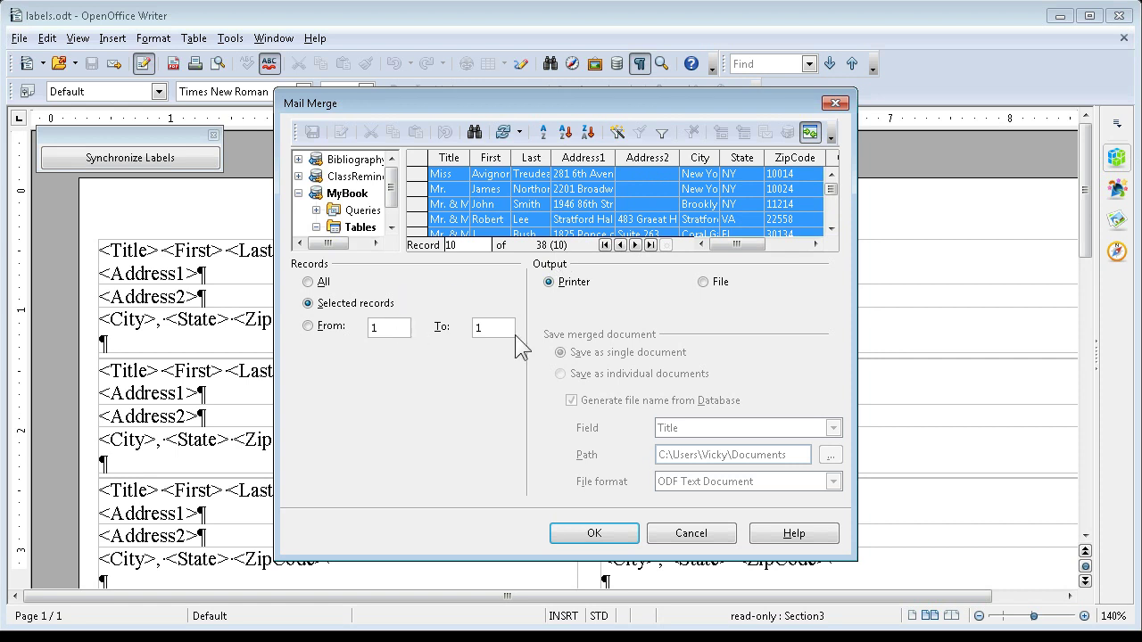
pyautogui.click(599, 533)
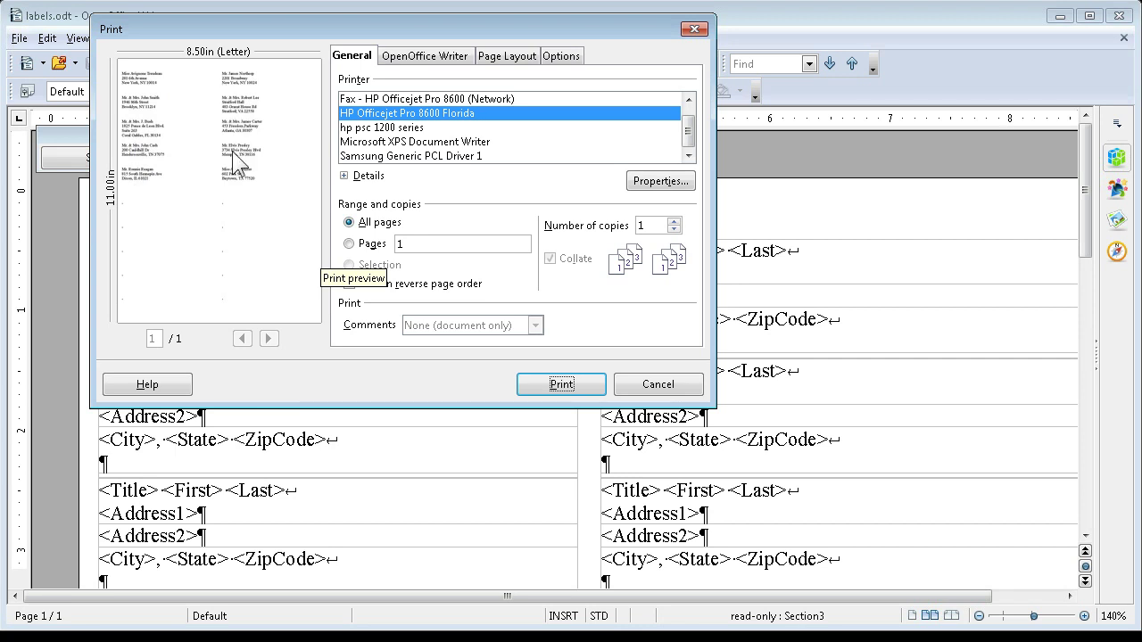
pyautogui.click(658, 386)
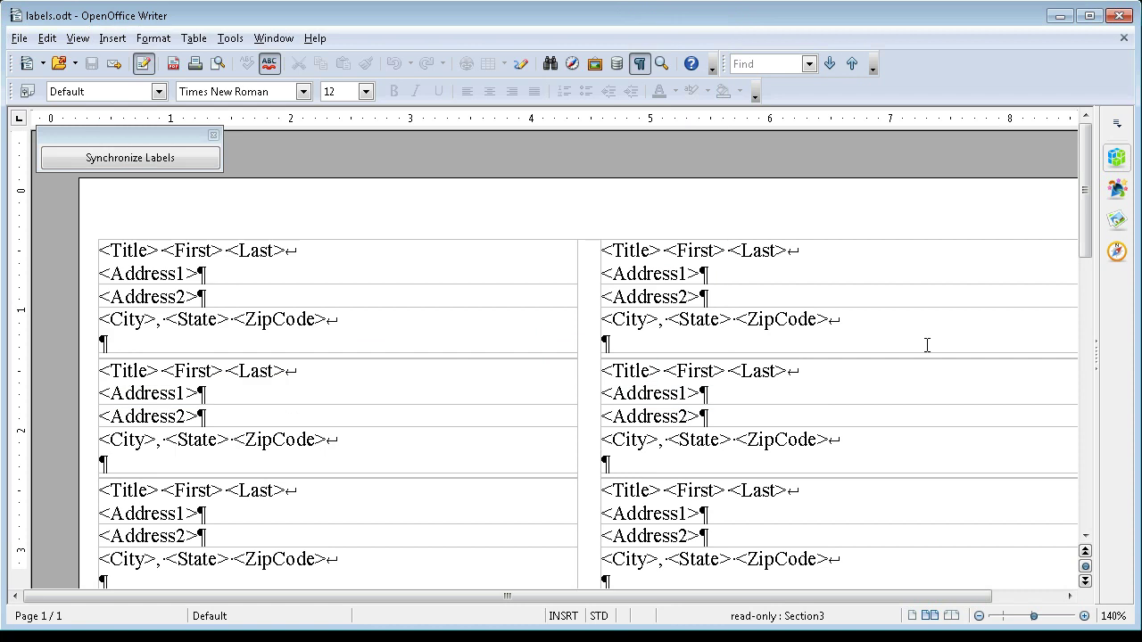
# - Start a new form-letter merge of the labels and select only records 2 and 4
pyautogui.click(20, 38)
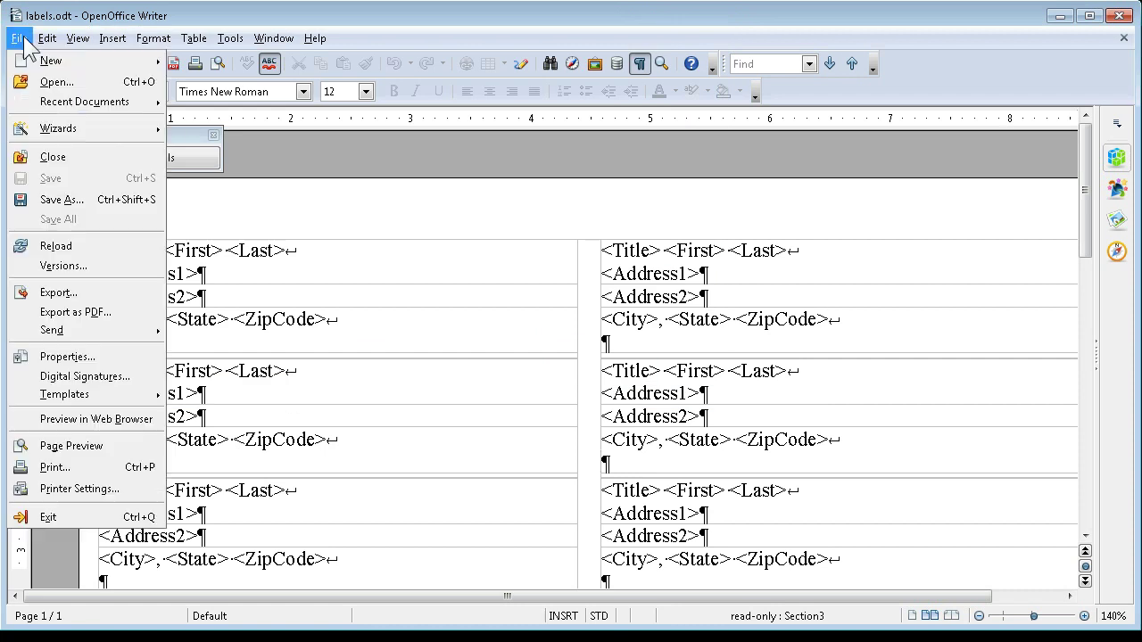
pyautogui.click(77, 468)
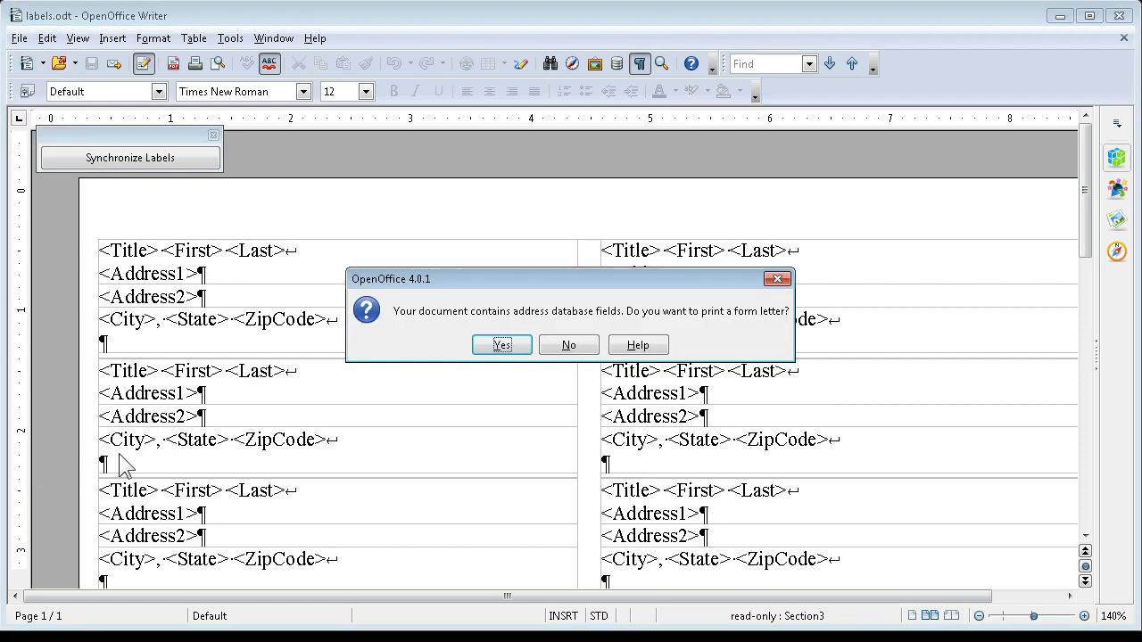
pyautogui.click(505, 343)
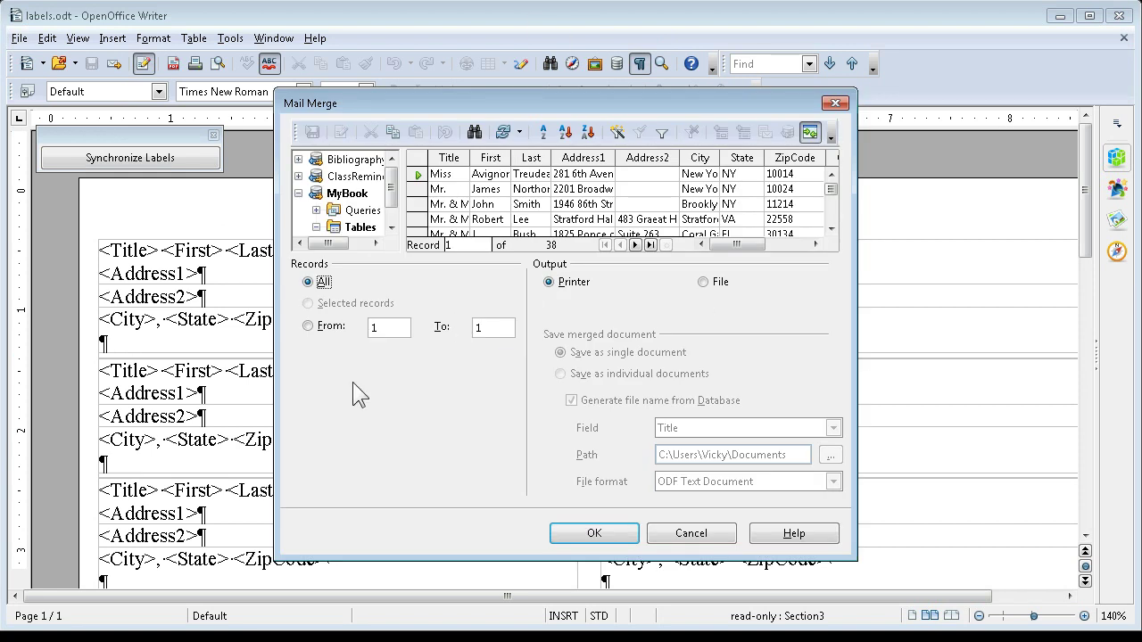
pyautogui.click(416, 190)
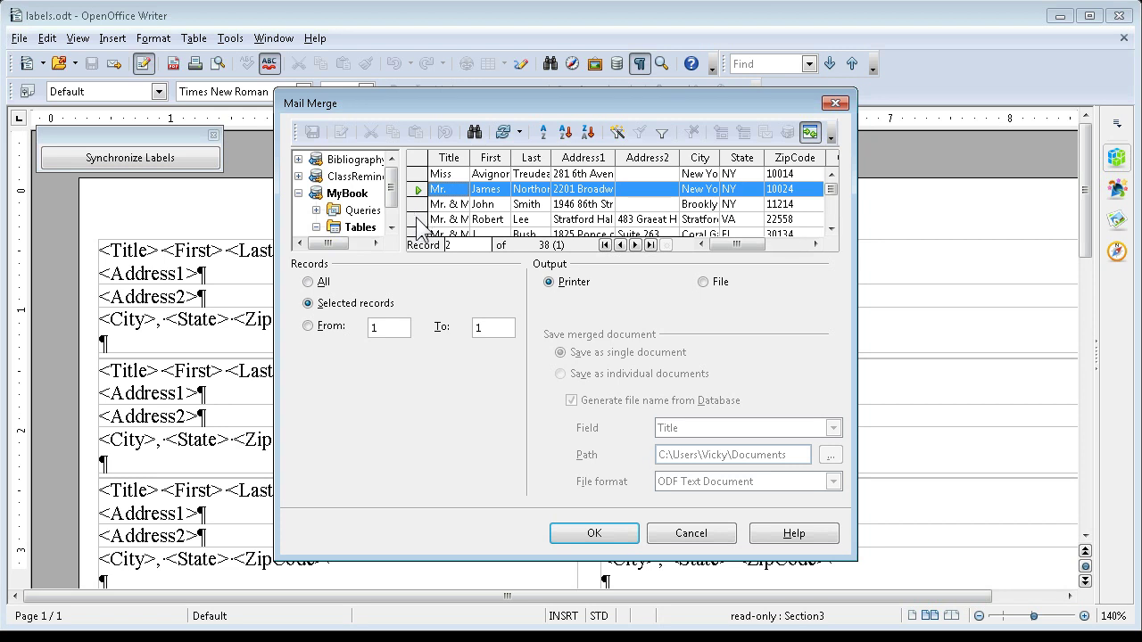
pyautogui.keyDown('ctrl'); pyautogui.click(417, 218); pyautogui.keyUp('ctrl')
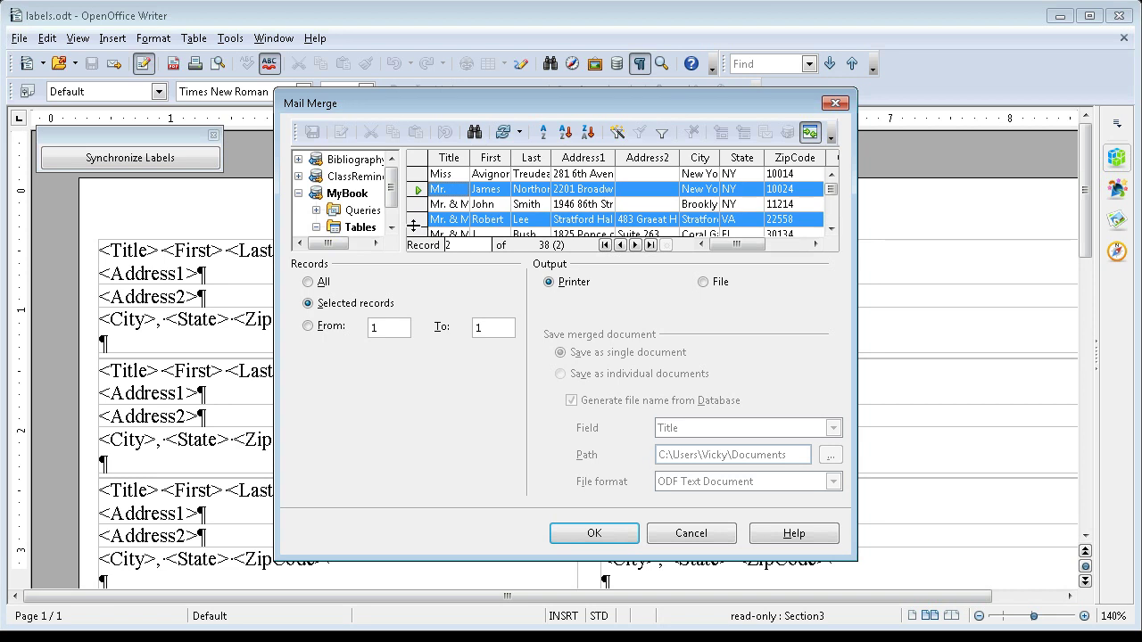
# - Add records 6 and 7 to the current selection of merge records
pyautogui.click(830, 229)
pyautogui.click(830, 228)
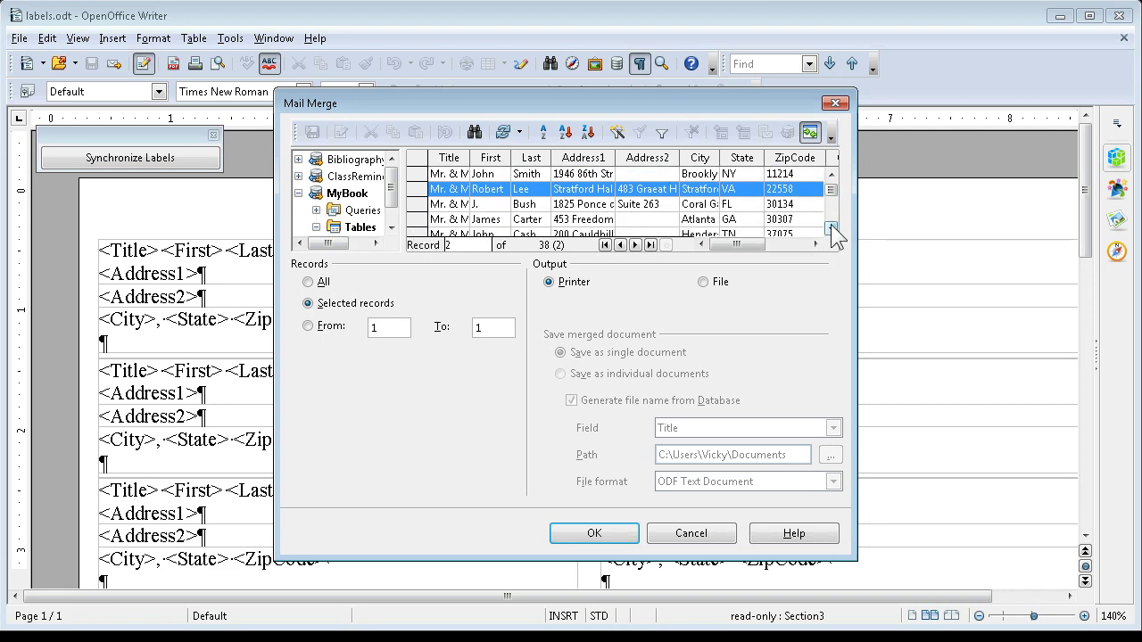
pyautogui.click(830, 228)
pyautogui.keyDown('ctrl'); pyautogui.click(417, 205); pyautogui.keyUp('ctrl')
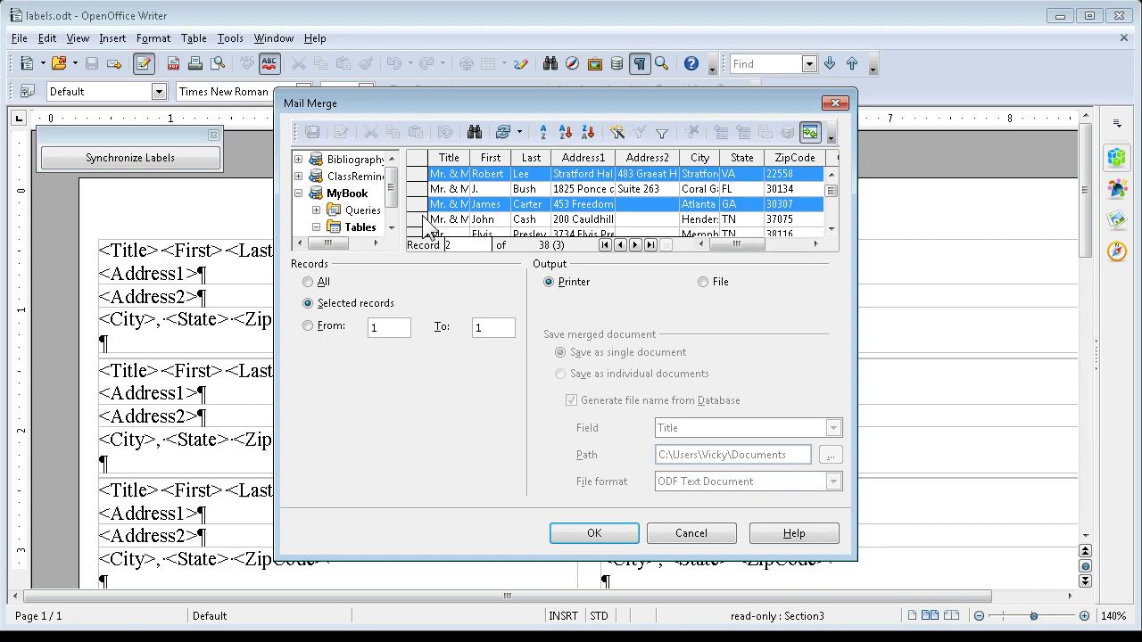
pyautogui.keyDown('ctrl'); pyautogui.click(419, 218); pyautogui.keyUp('ctrl')
# - Add record 10 to the selection and generate the print preview of the selected records' labels
pyautogui.click(830, 229)
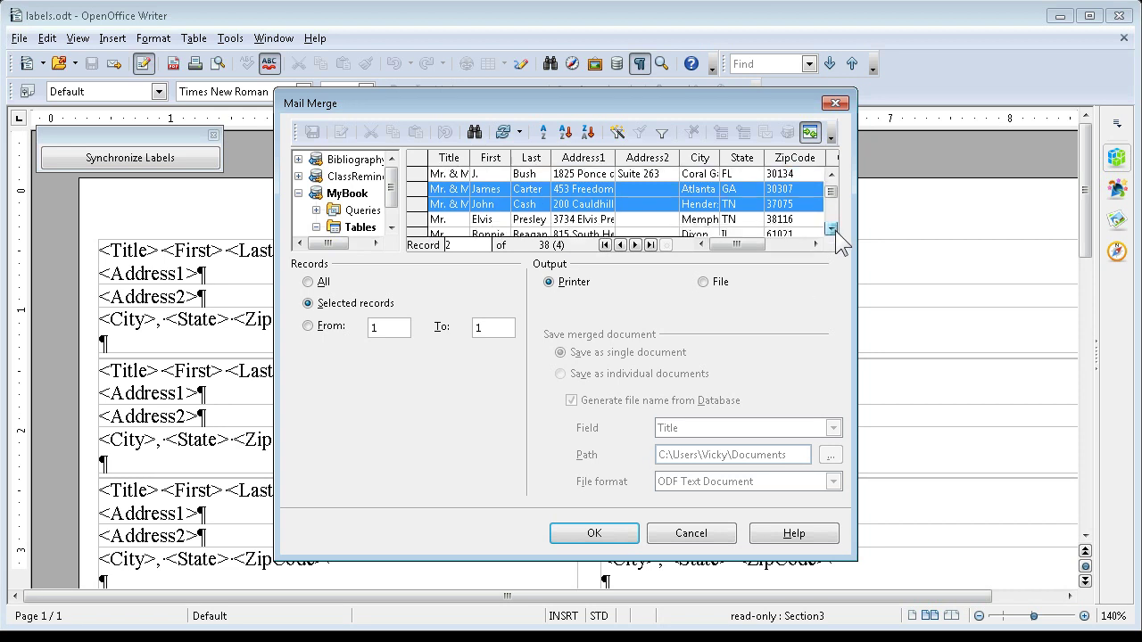
pyautogui.click(831, 228)
pyautogui.click(830, 229)
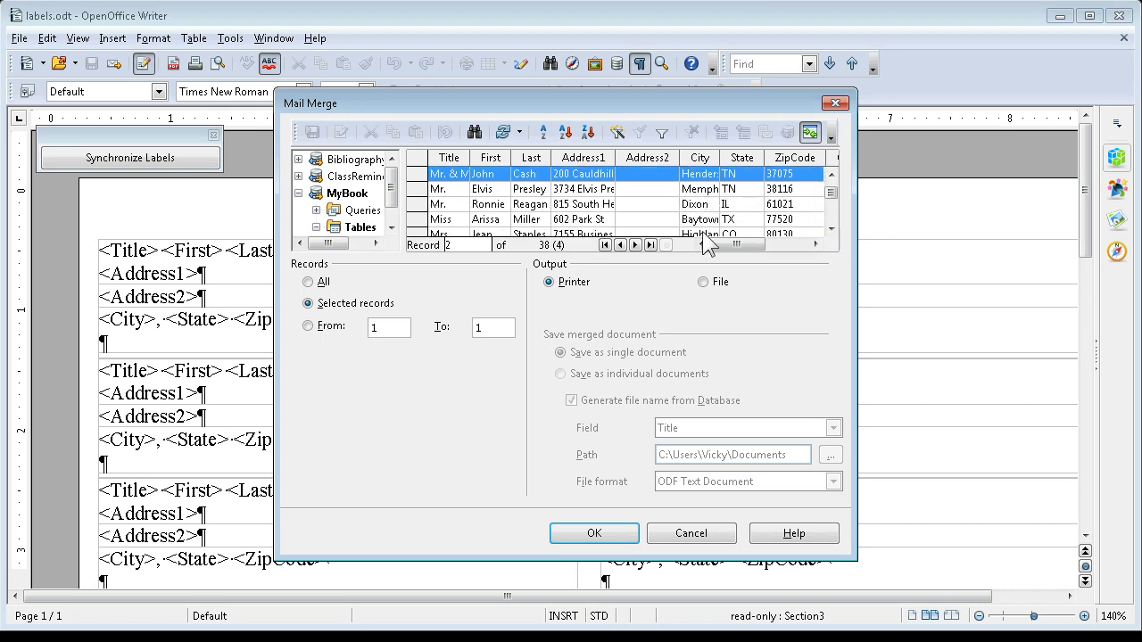
pyautogui.keyDown('ctrl'); pyautogui.click(421, 221); pyautogui.keyUp('ctrl')
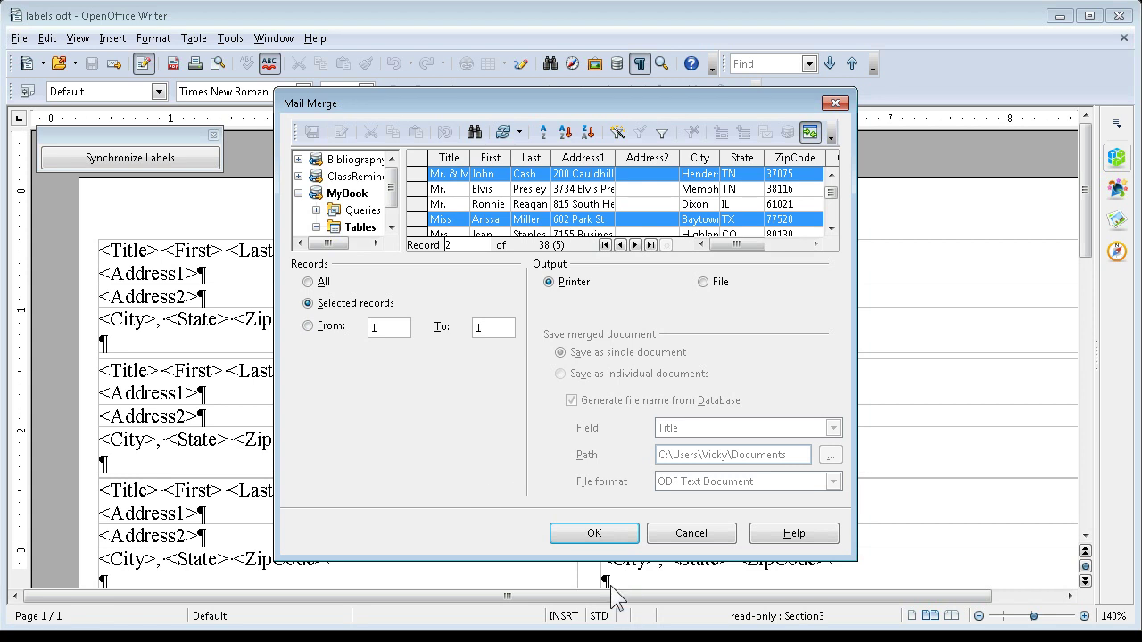
pyautogui.click(623, 533)
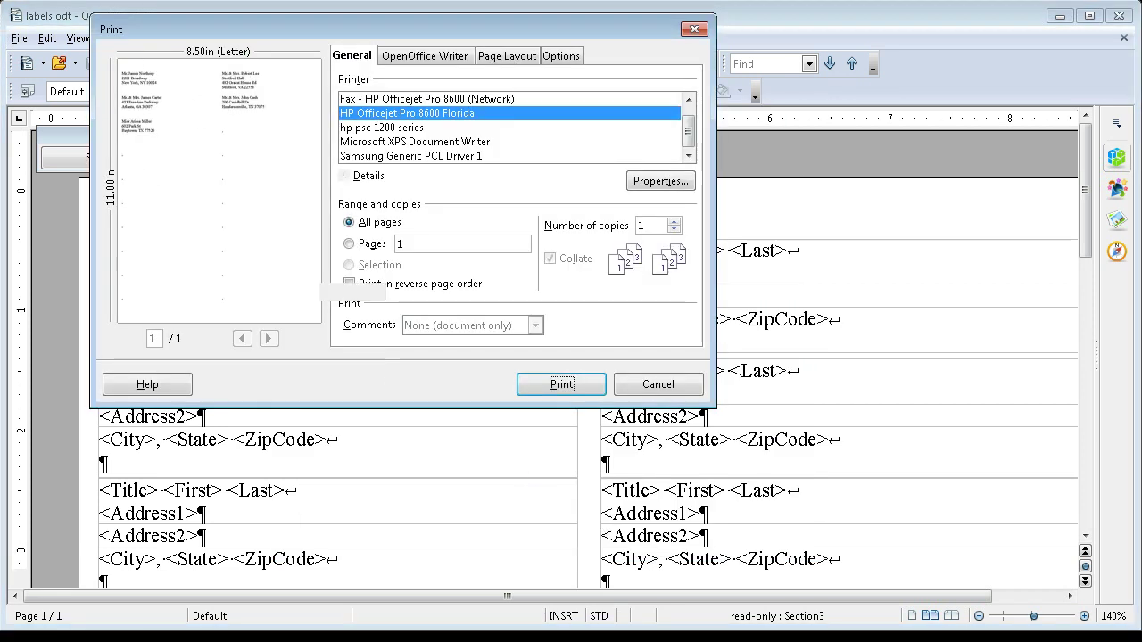
# - Cancel the print job of the selected records and start a new form-letter merge of the labels
pyautogui.click(660, 385)
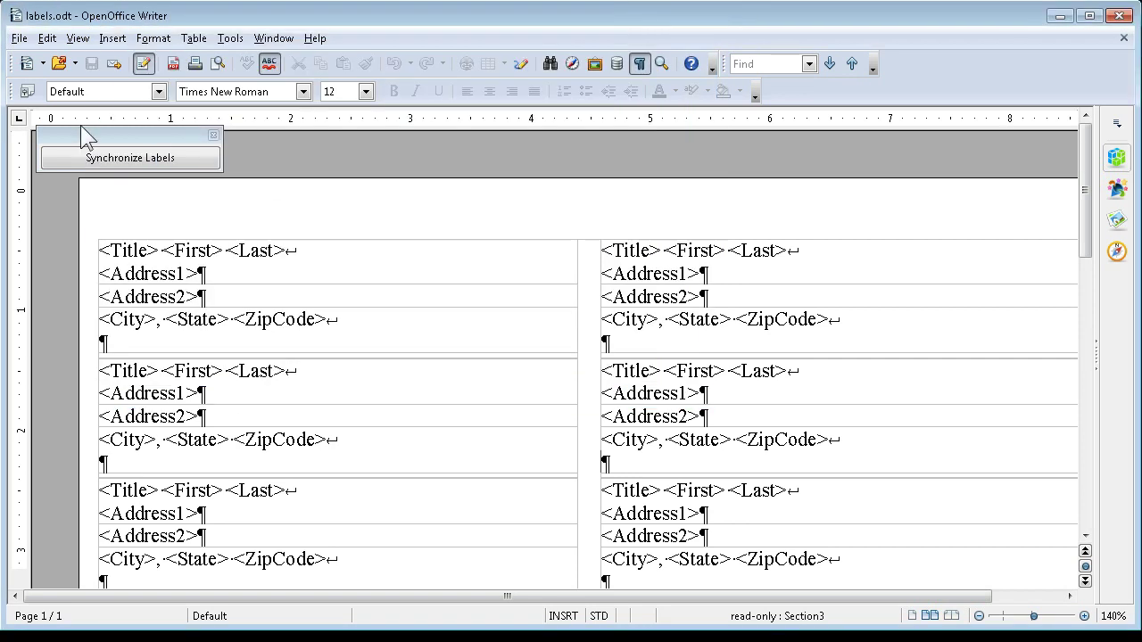
pyautogui.click(19, 38)
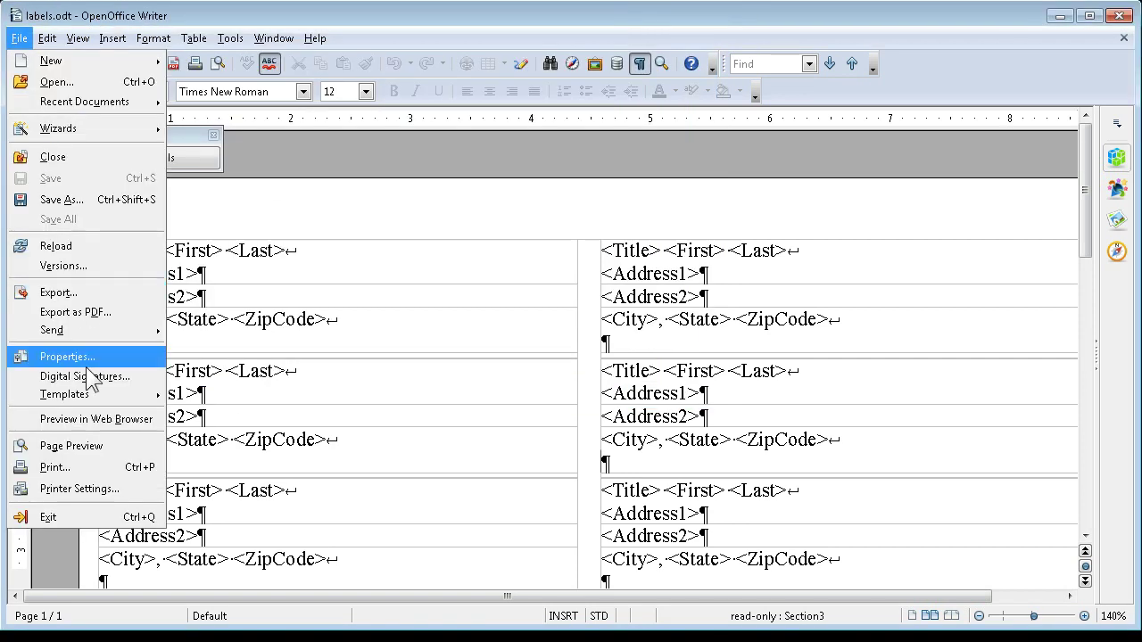
pyautogui.click(95, 464)
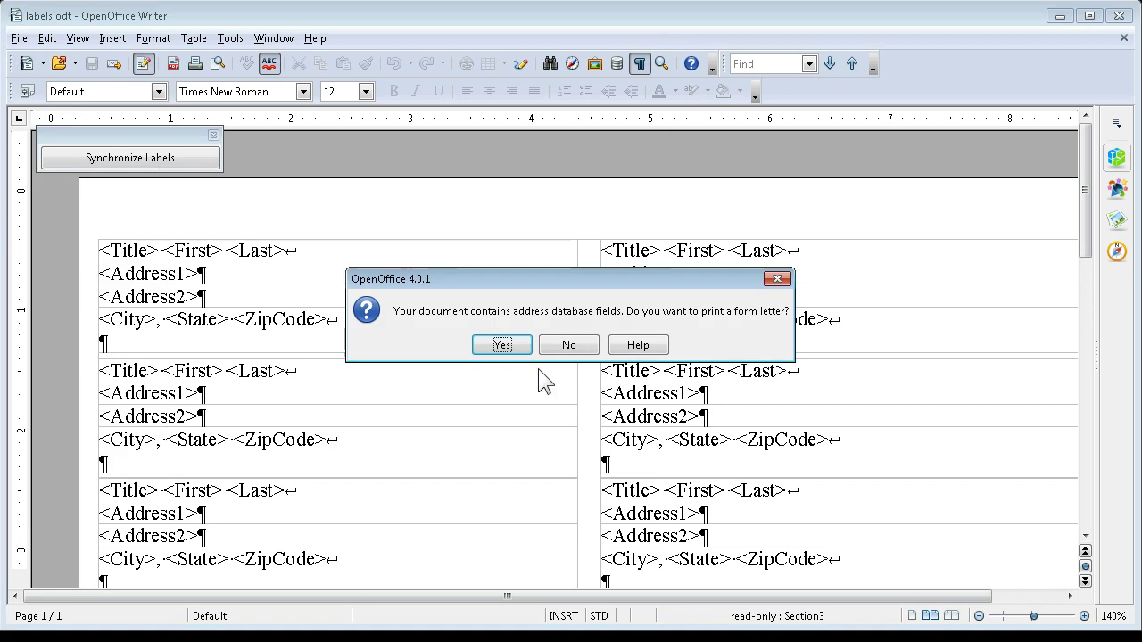
pyautogui.click(524, 340)
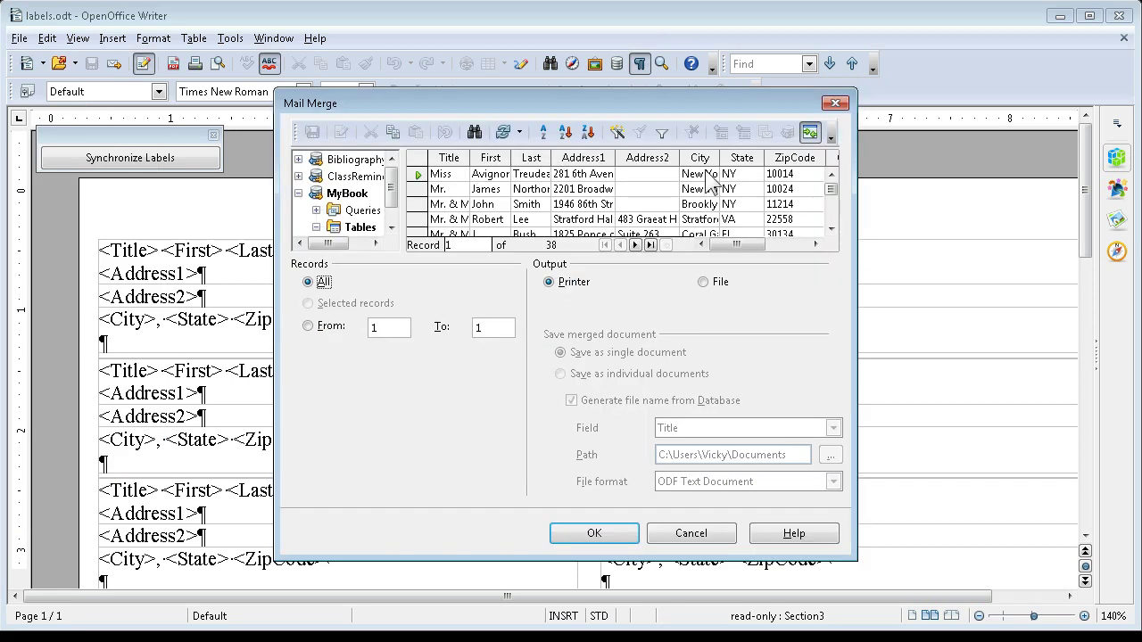
# - Sort the merge records by the Last column in ascending order and check the order in the list
pyautogui.click(530, 158)
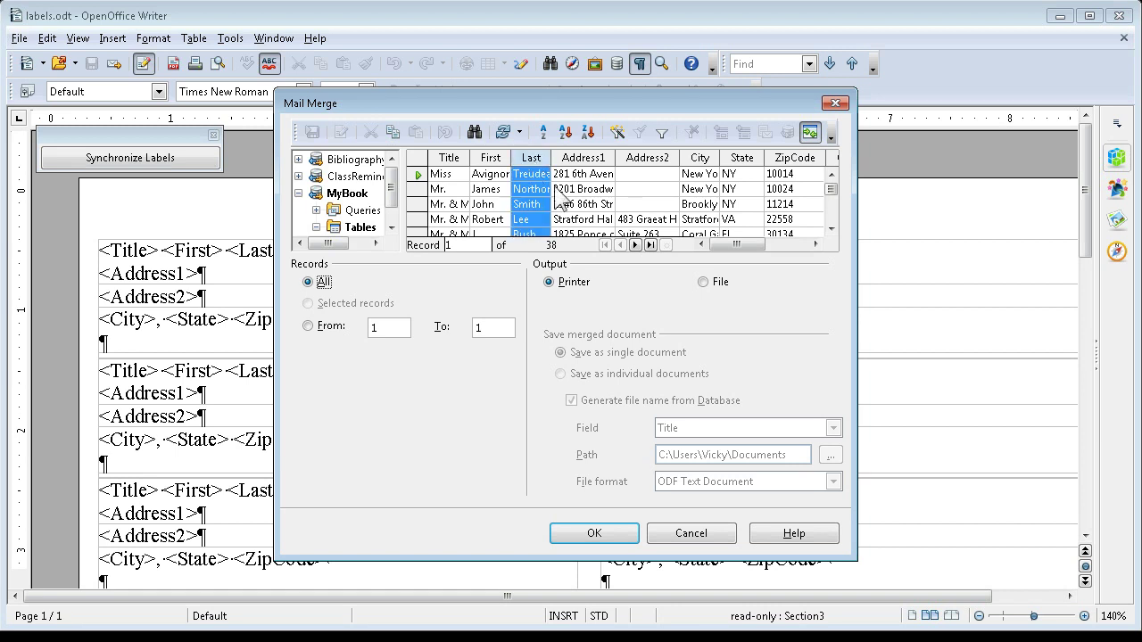
pyautogui.click(568, 134)
pyautogui.scroll(-6, 528, 201)
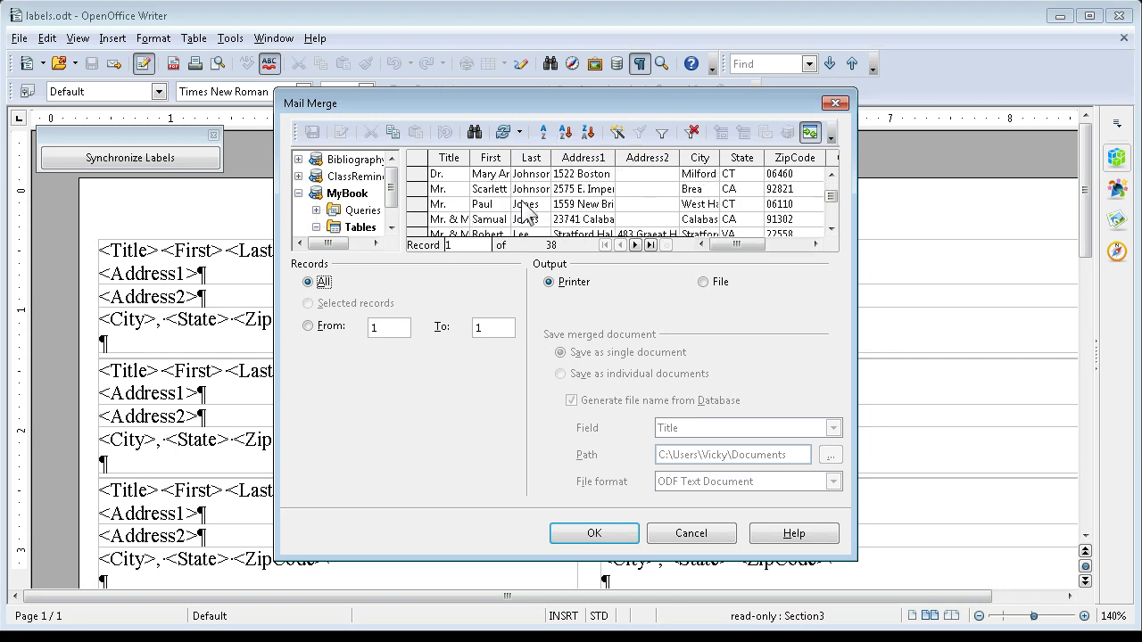
pyautogui.scroll(6, 526, 221)
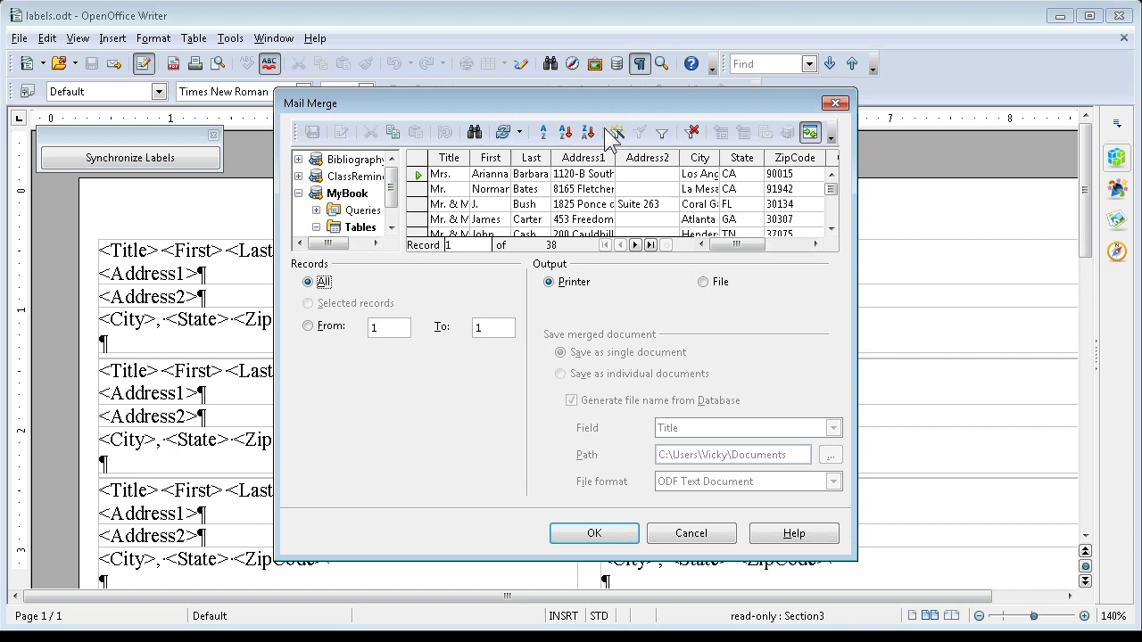
# - Sort the merge records by the Last column in descending order and look through the list
pyautogui.click(529, 167)
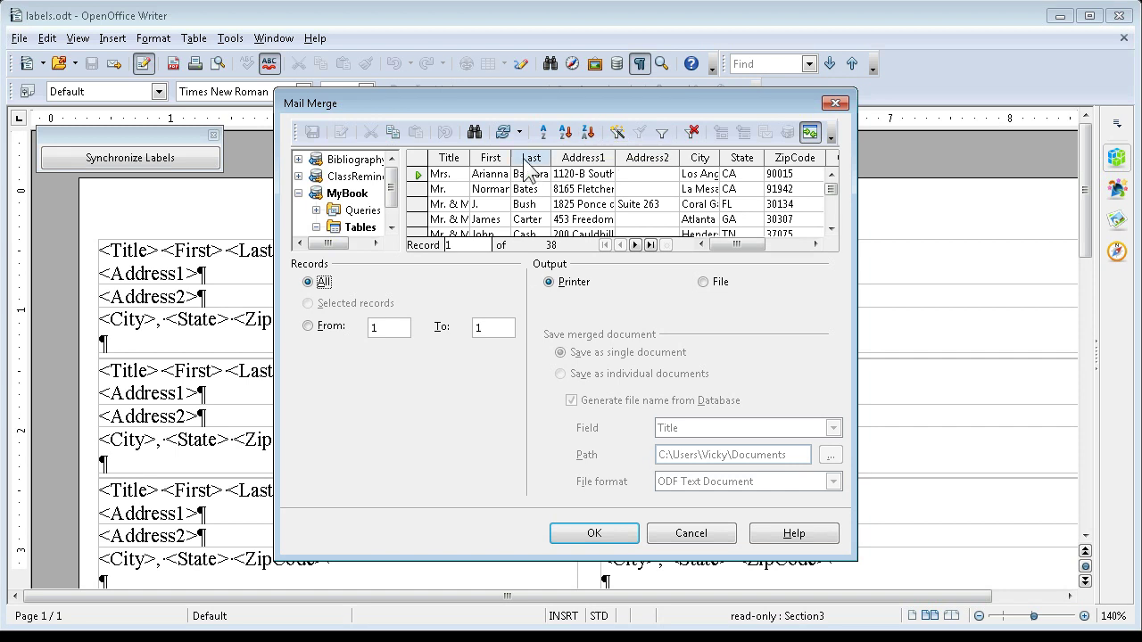
pyautogui.click(588, 134)
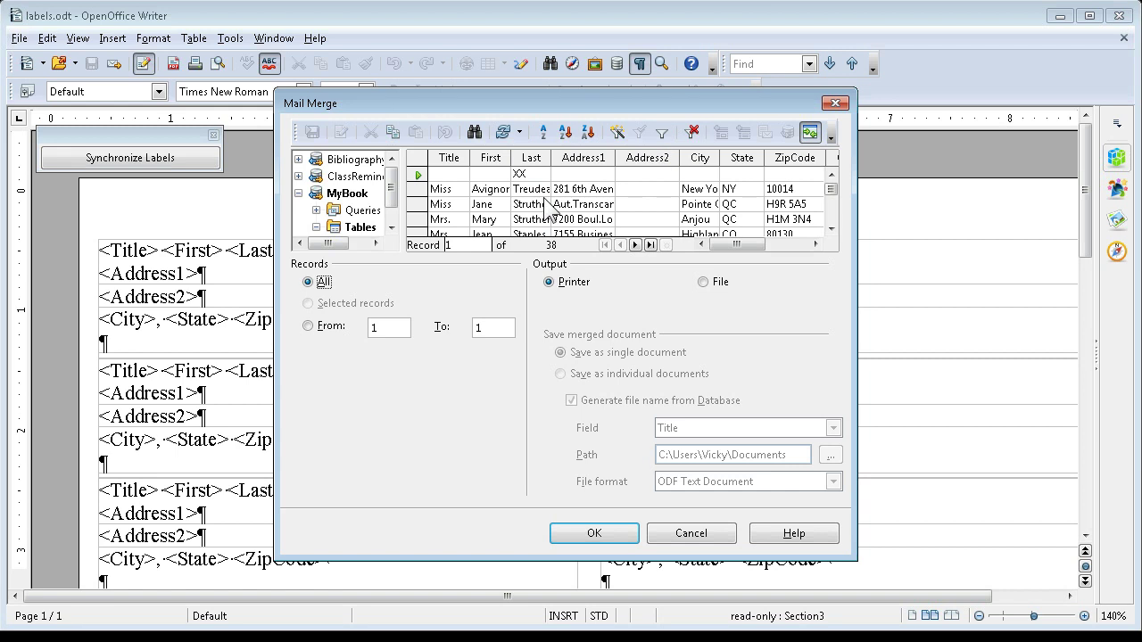
pyautogui.scroll(-10, 546, 210)
pyautogui.scroll(10, 549, 214)
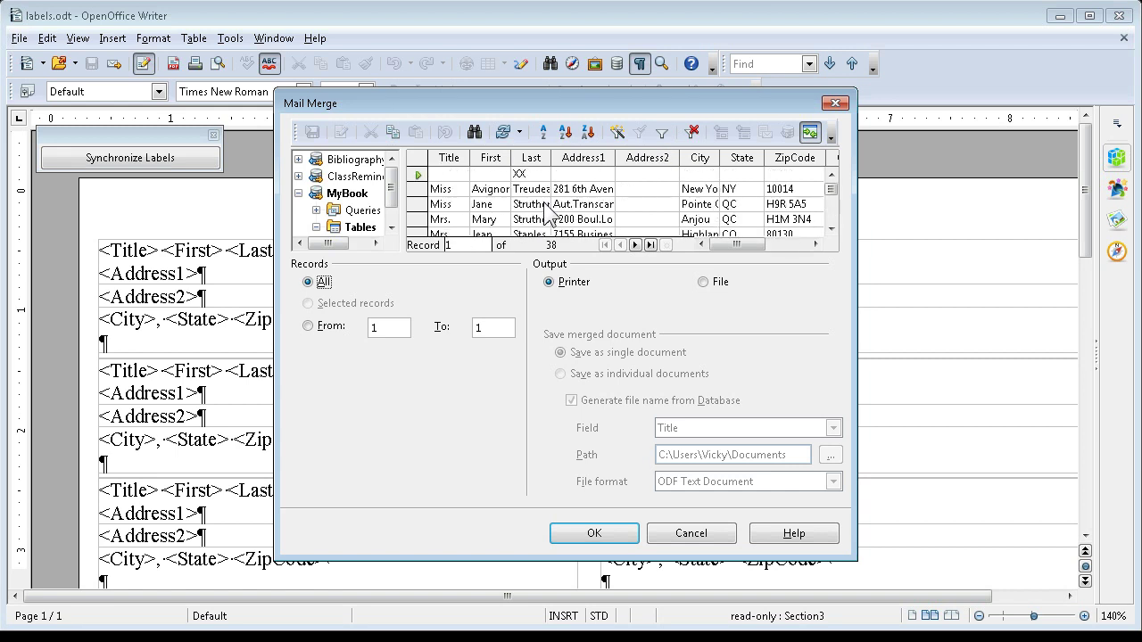
# - Define a two-level sort order by Last ascending and then First ascending, and check the sorted records
pyautogui.click(543, 133)
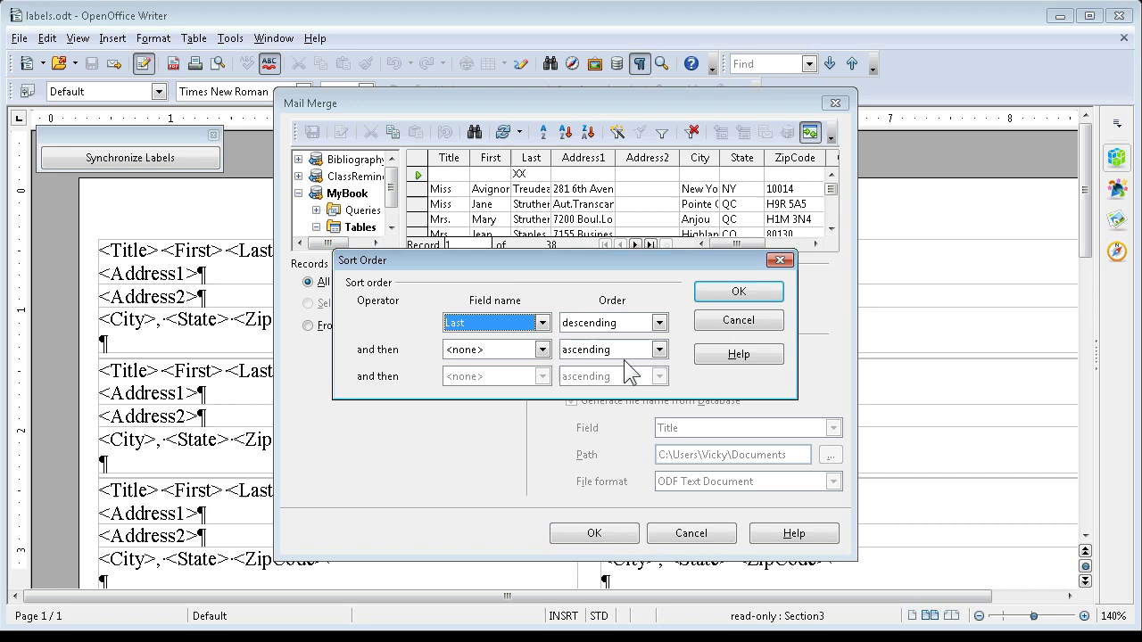
pyautogui.click(659, 323)
pyautogui.click(593, 339)
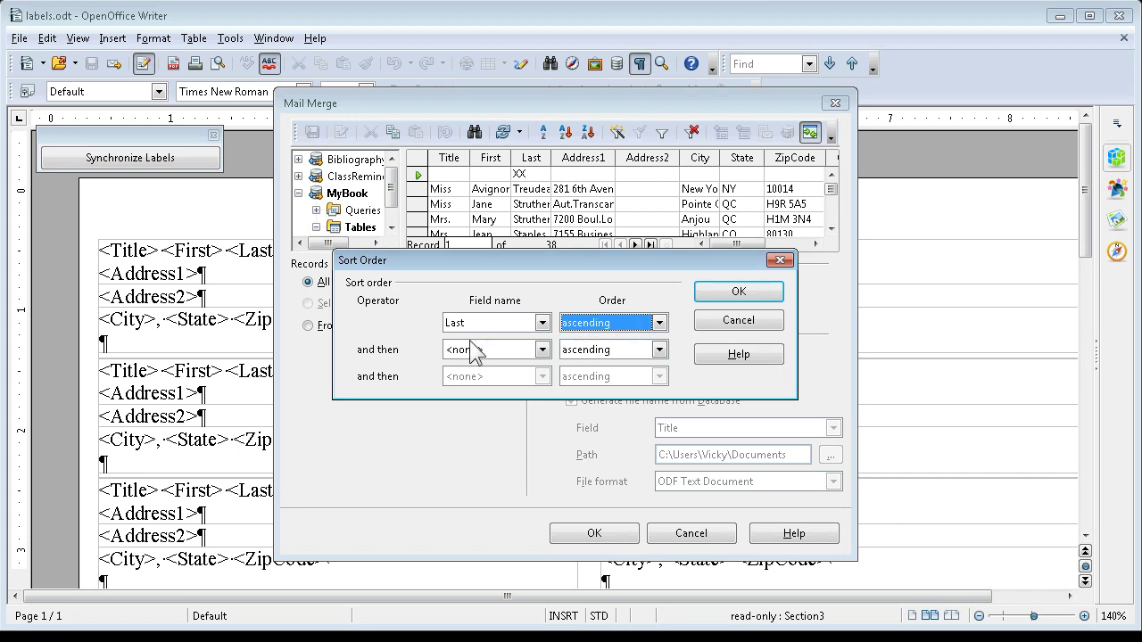
pyautogui.click(473, 349)
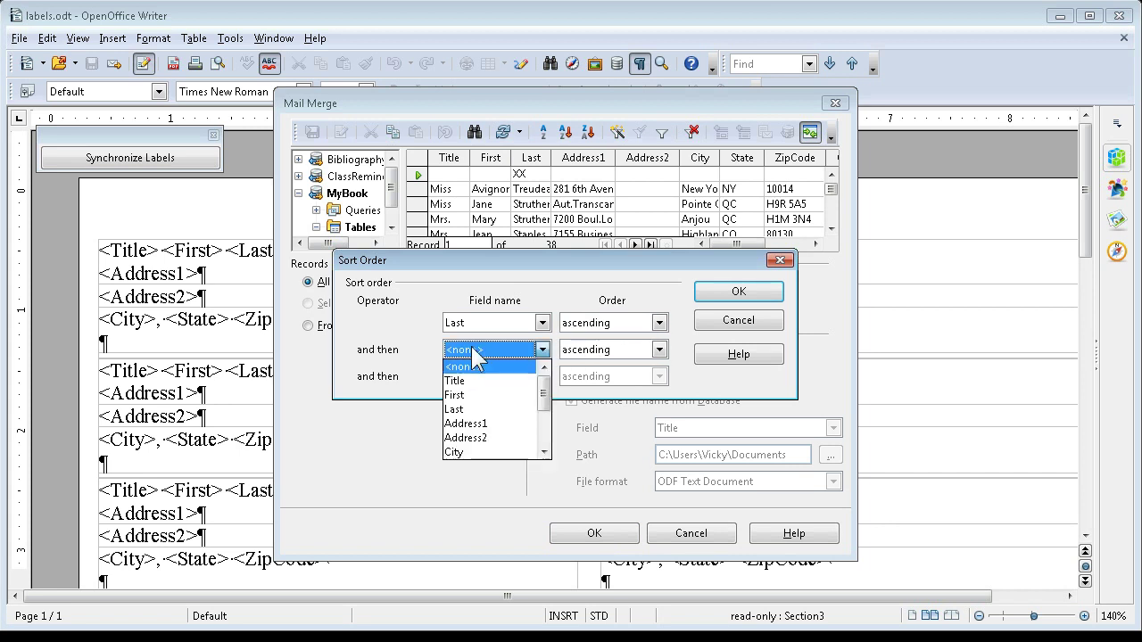
pyautogui.click(462, 398)
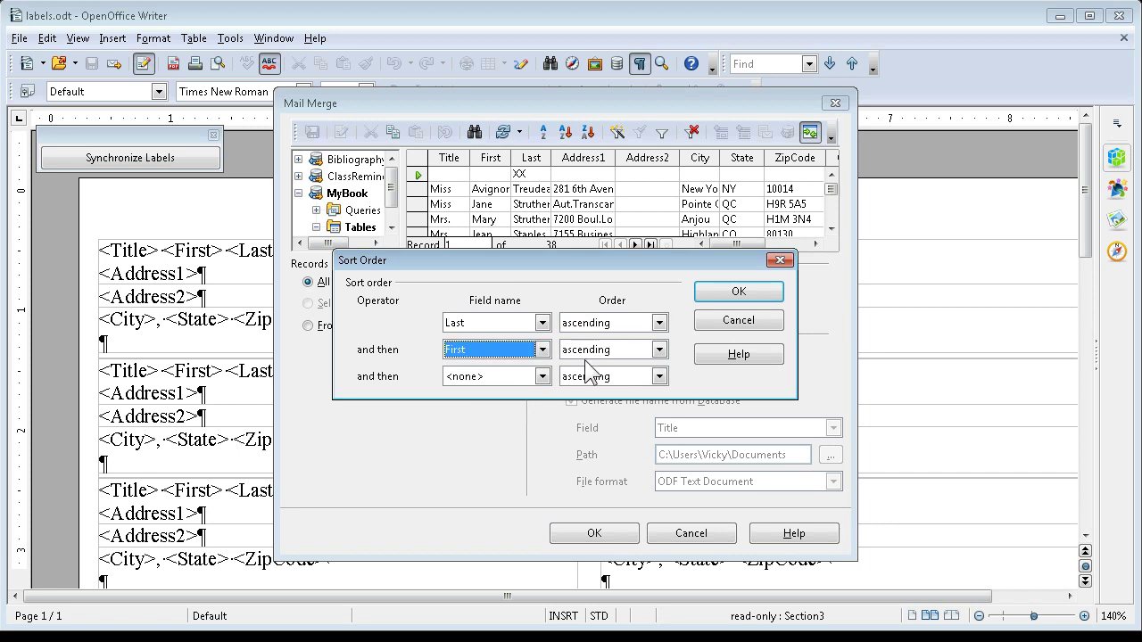
pyautogui.click(738, 293)
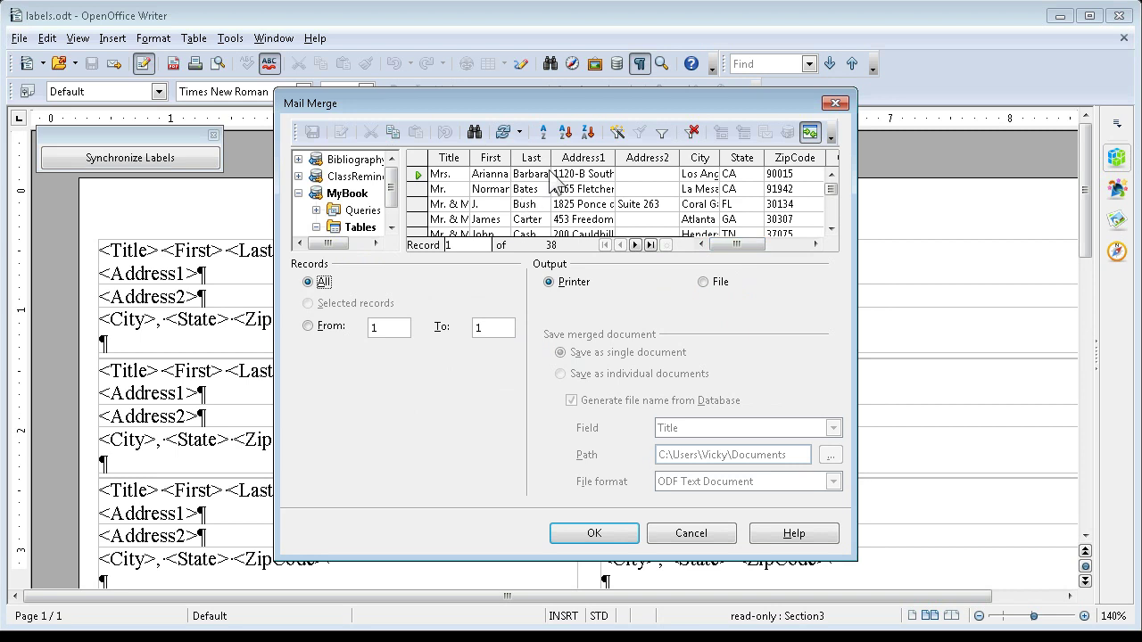
pyautogui.scroll(-5, 546, 236)
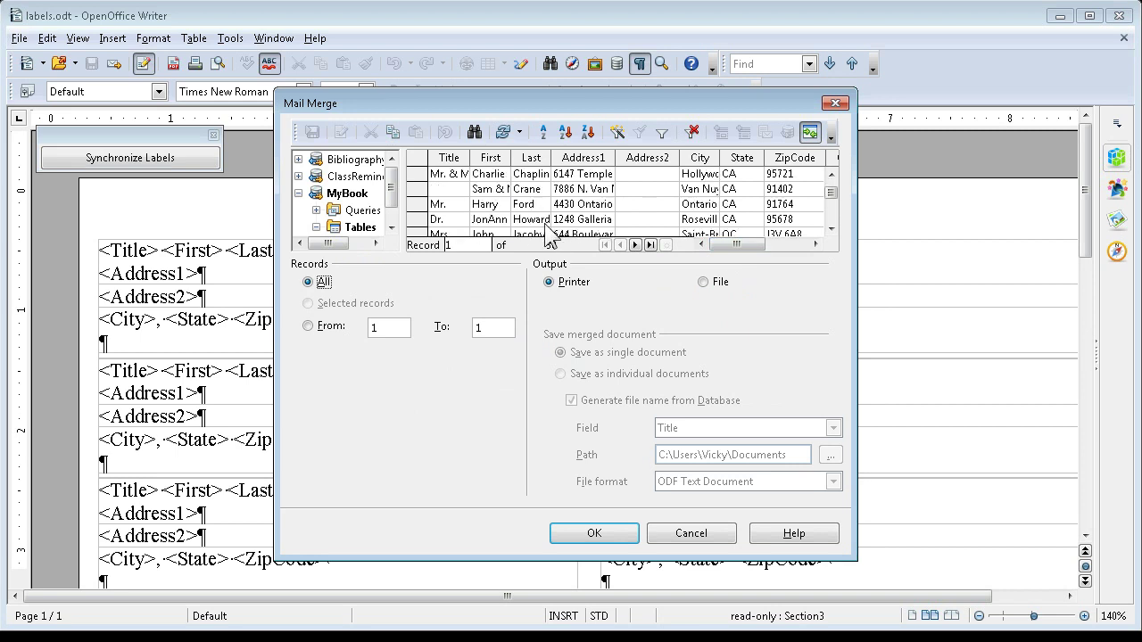
pyautogui.scroll(2, 546, 237)
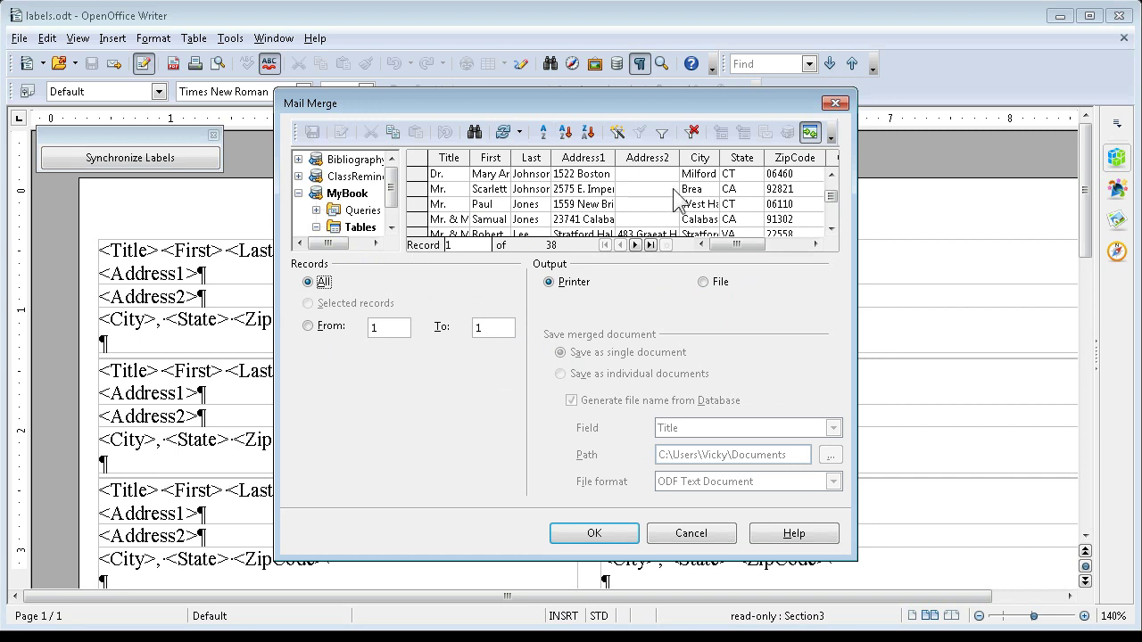
pyautogui.scroll(3, 709, 236)
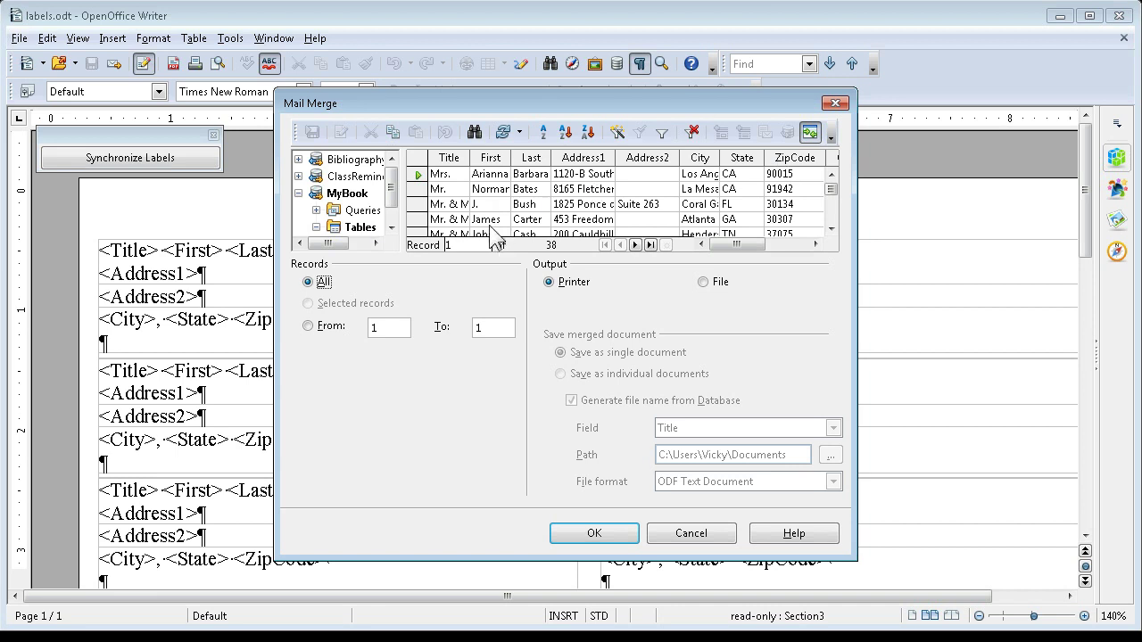
# - Sort the merge records by the ZipCode column in ascending order and check the first records
pyautogui.click(784, 165)
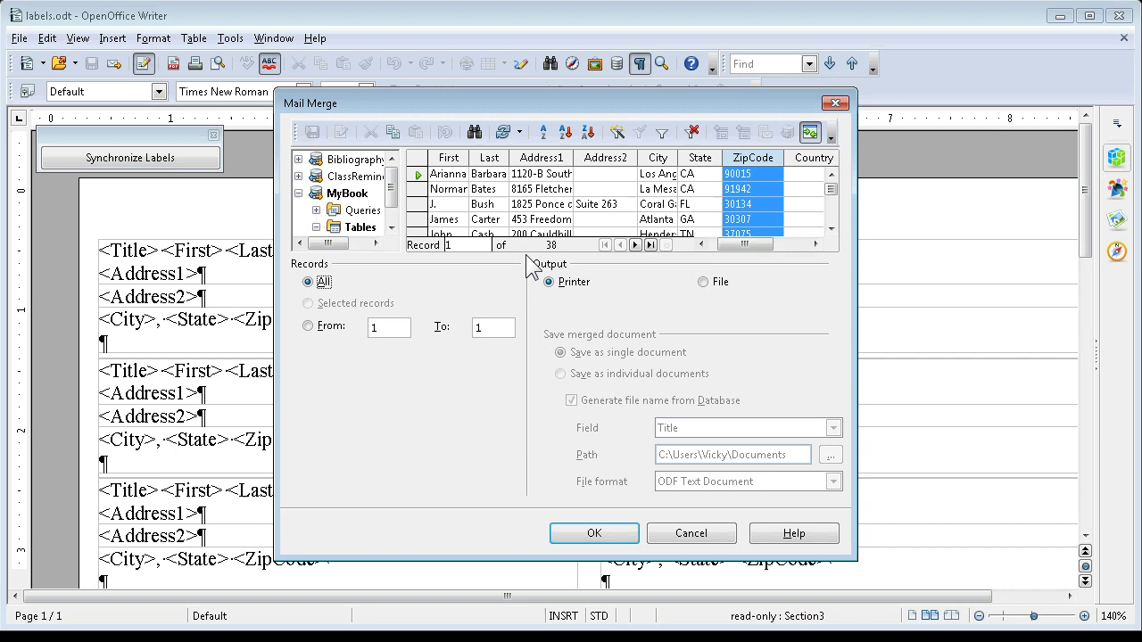
pyautogui.click(567, 134)
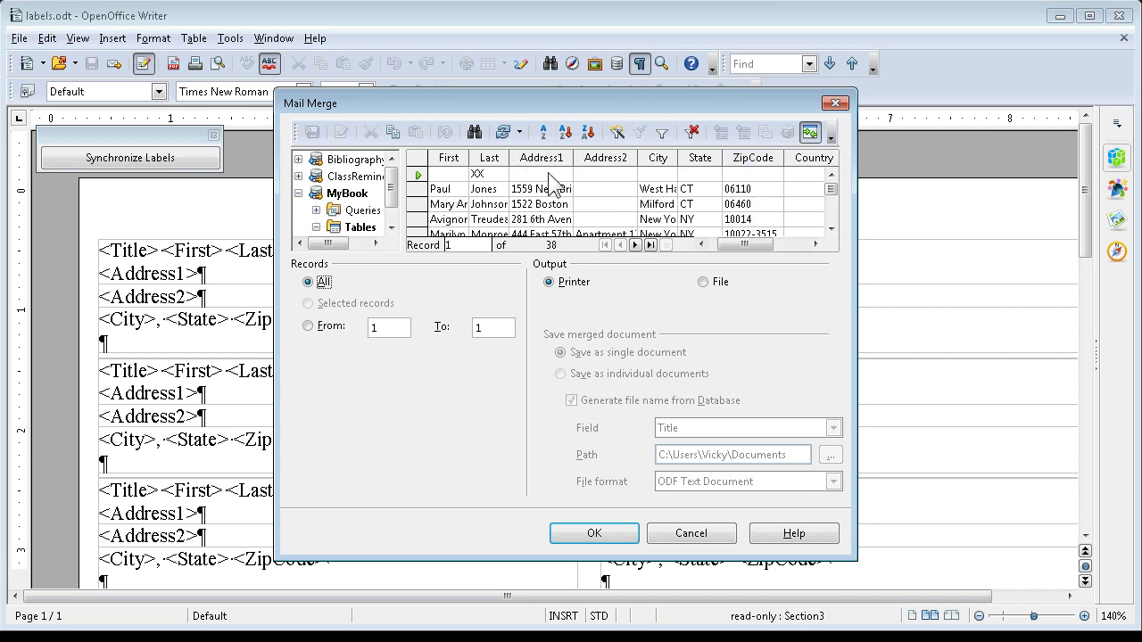
pyautogui.scroll(-5, 558, 186)
pyautogui.scroll(4, 558, 187)
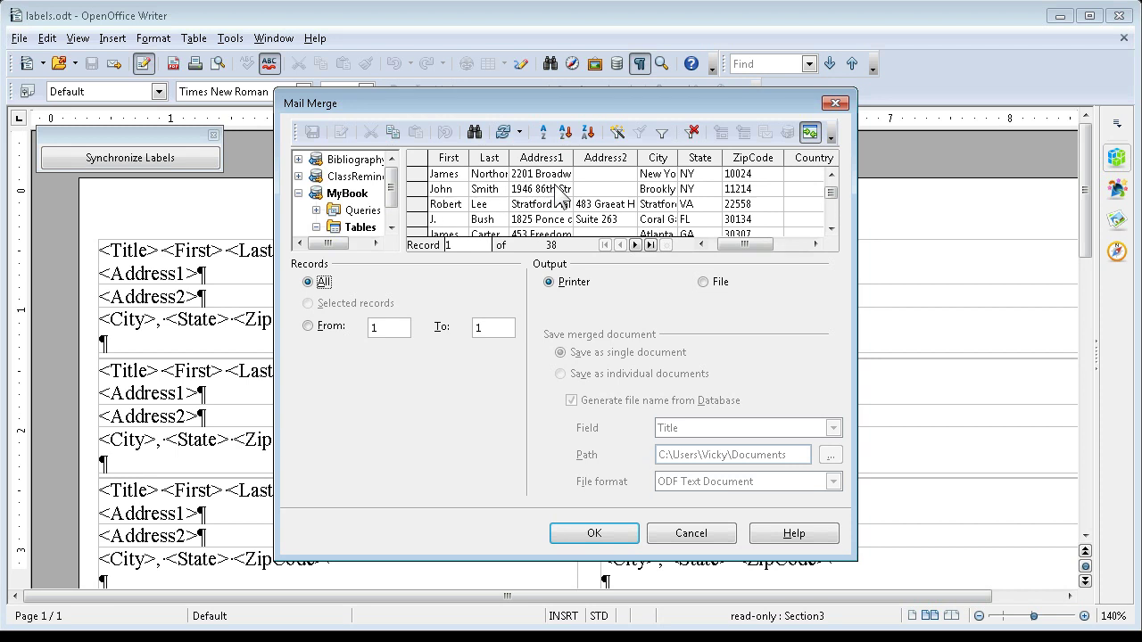
pyautogui.scroll(2, 558, 190)
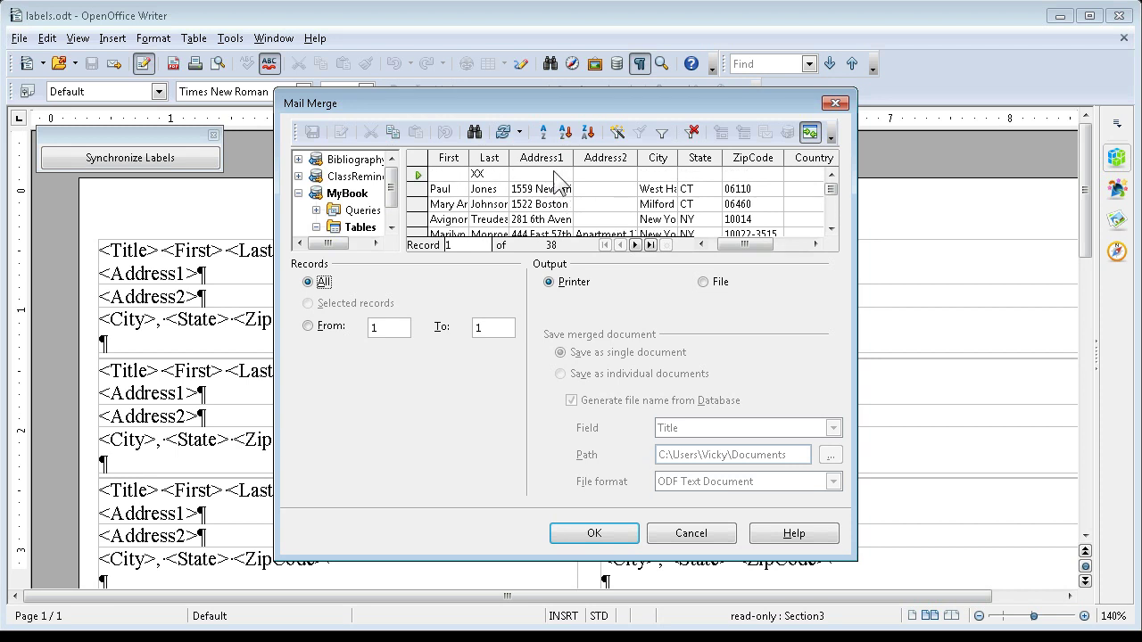
pyautogui.scroll(-2, 559, 186)
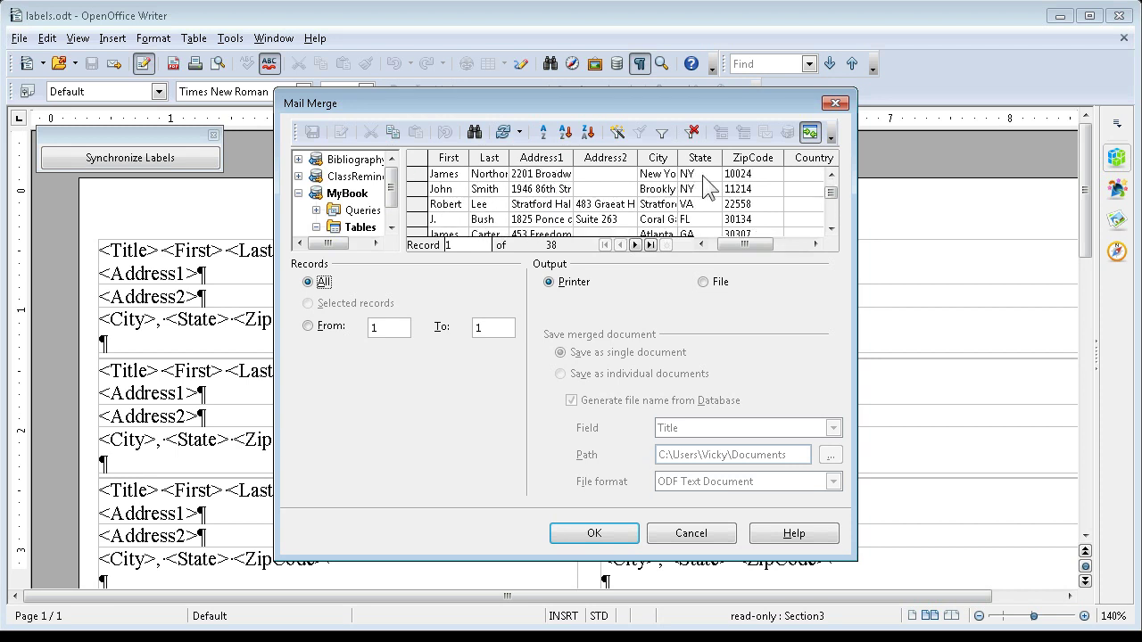
pyautogui.scroll(2, 705, 187)
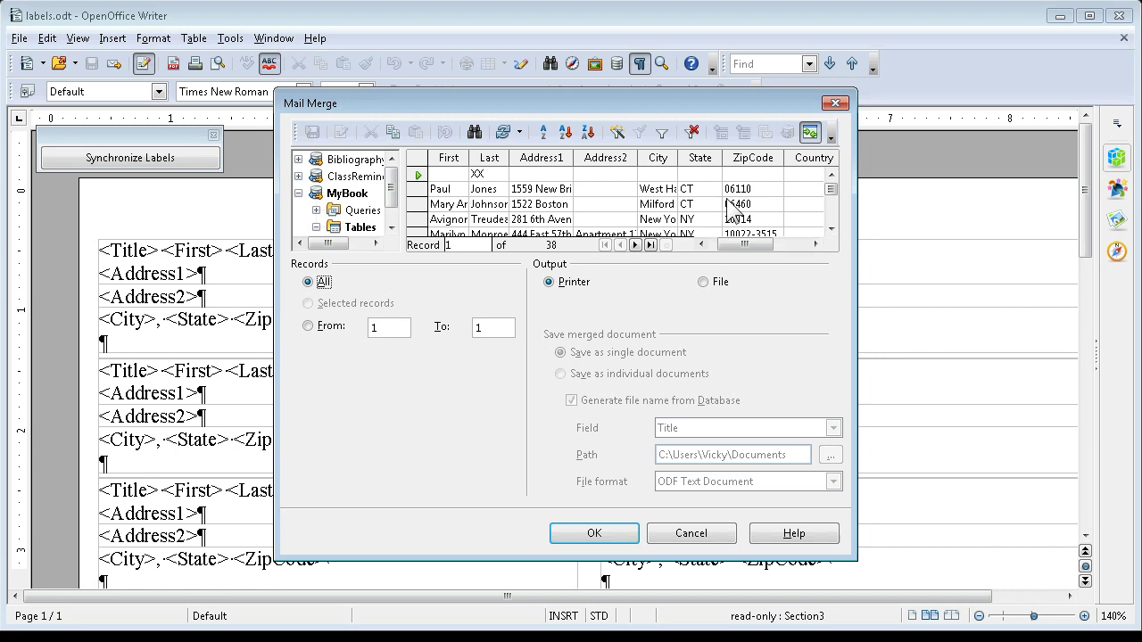
# - Examine the ZipCode order through the whole record list, including the State and Country values of the last records
pyautogui.click(830, 230)
pyautogui.click(830, 230)
pyautogui.click(830, 230)
pyautogui.click(831, 231)
pyautogui.click(831, 230)
pyautogui.click(831, 231)
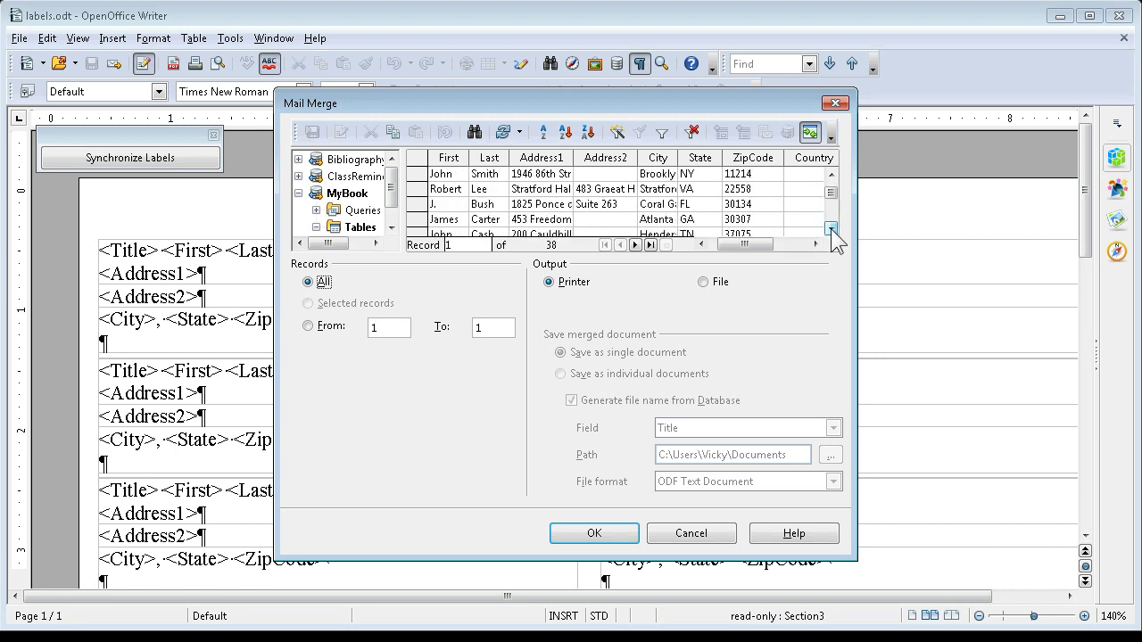
pyautogui.click(830, 230)
pyautogui.click(830, 230)
pyautogui.click(831, 230)
pyautogui.click(830, 230)
pyautogui.click(830, 230)
pyautogui.click(831, 230)
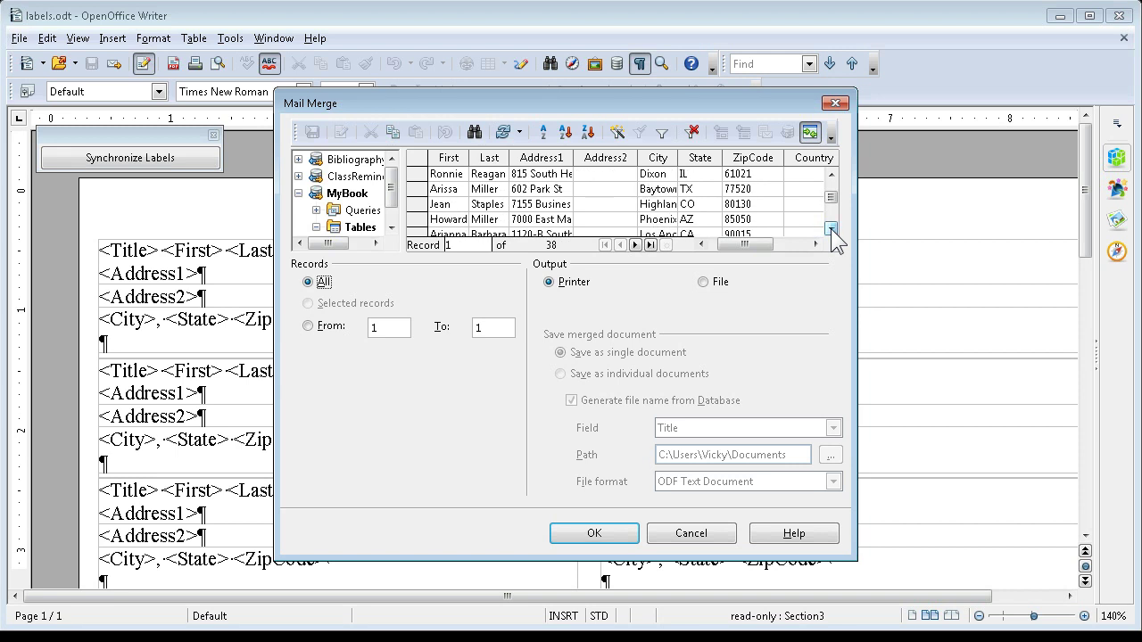
pyautogui.click(830, 230)
pyautogui.moveTo(830, 197); pyautogui.dragTo(839, 190)
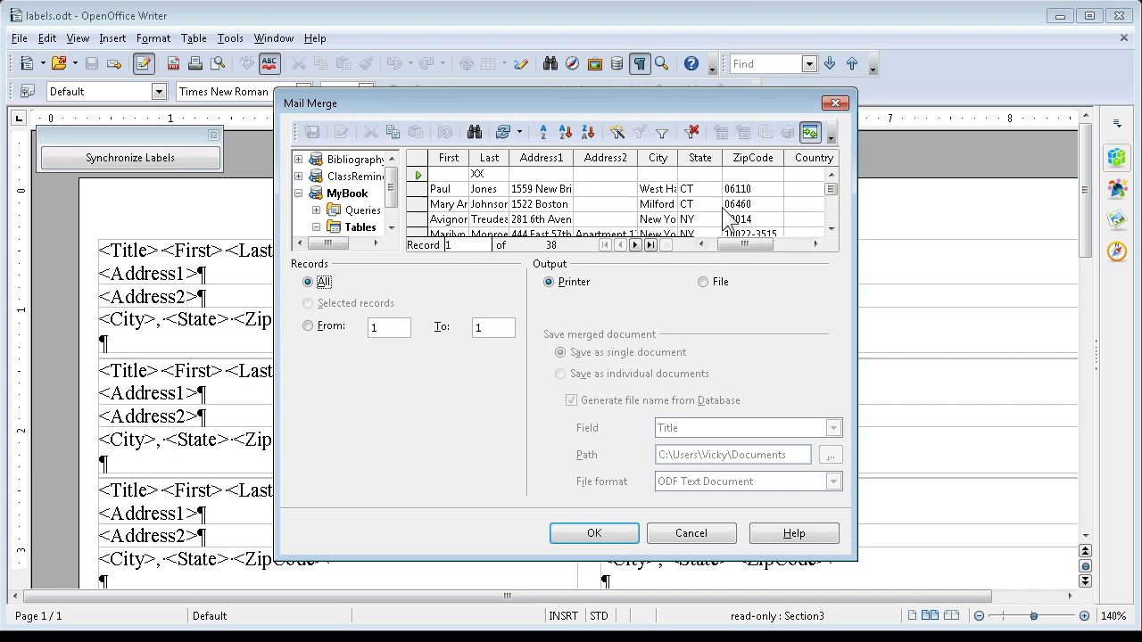
pyautogui.scroll(-8, 733, 236)
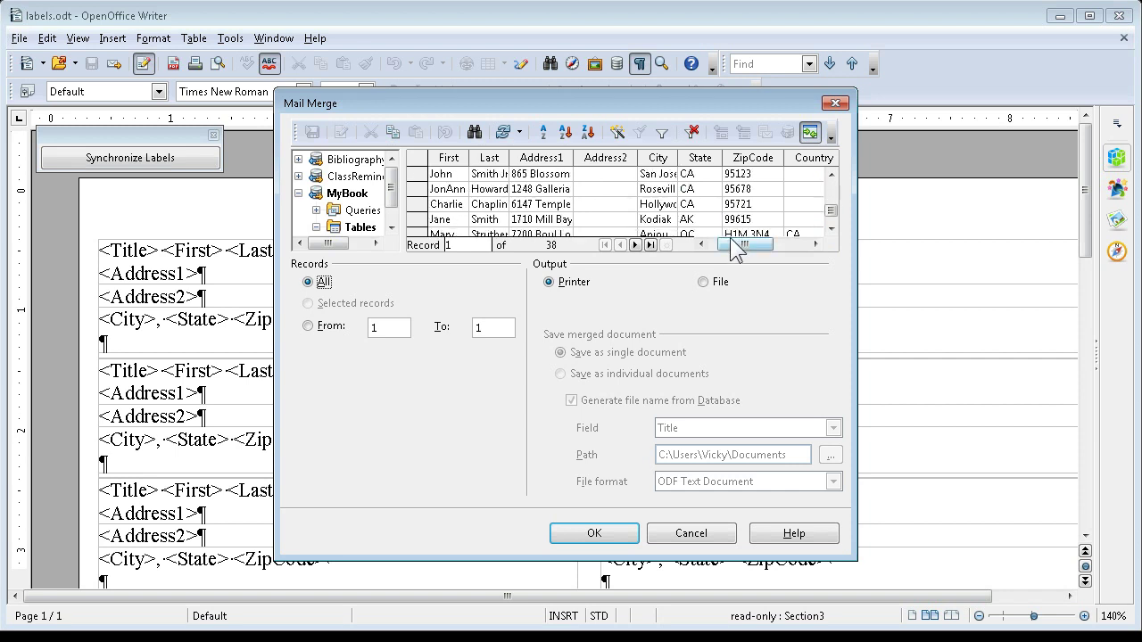
pyautogui.scroll(-2, 734, 232)
pyautogui.scroll(10, 731, 228)
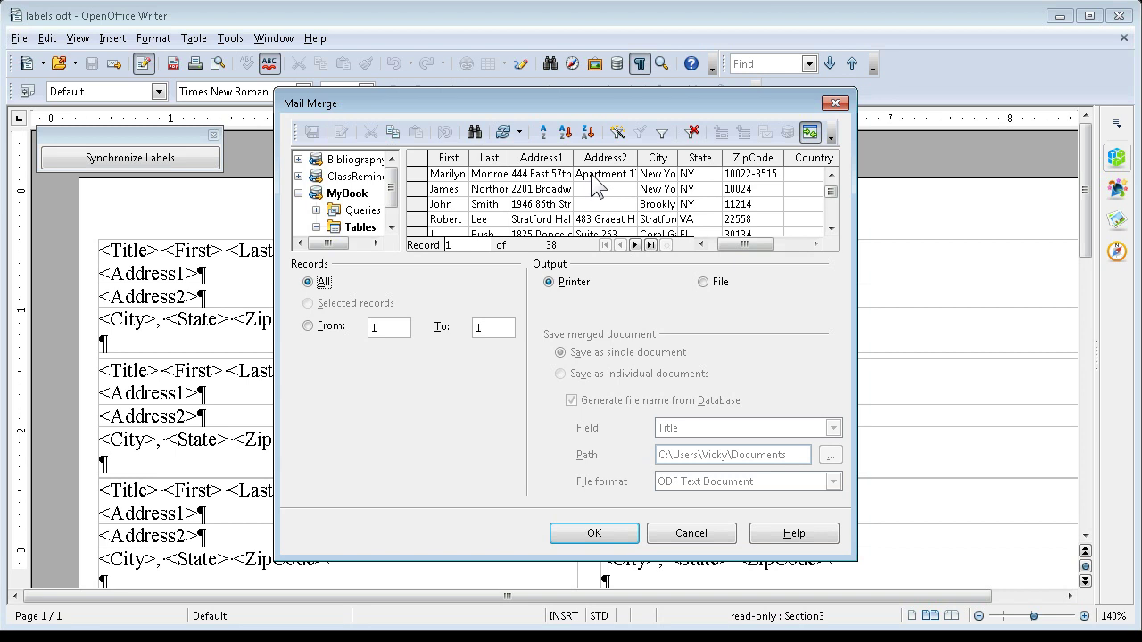
pyautogui.scroll(-3, 595, 187)
pyautogui.scroll(-3, 598, 189)
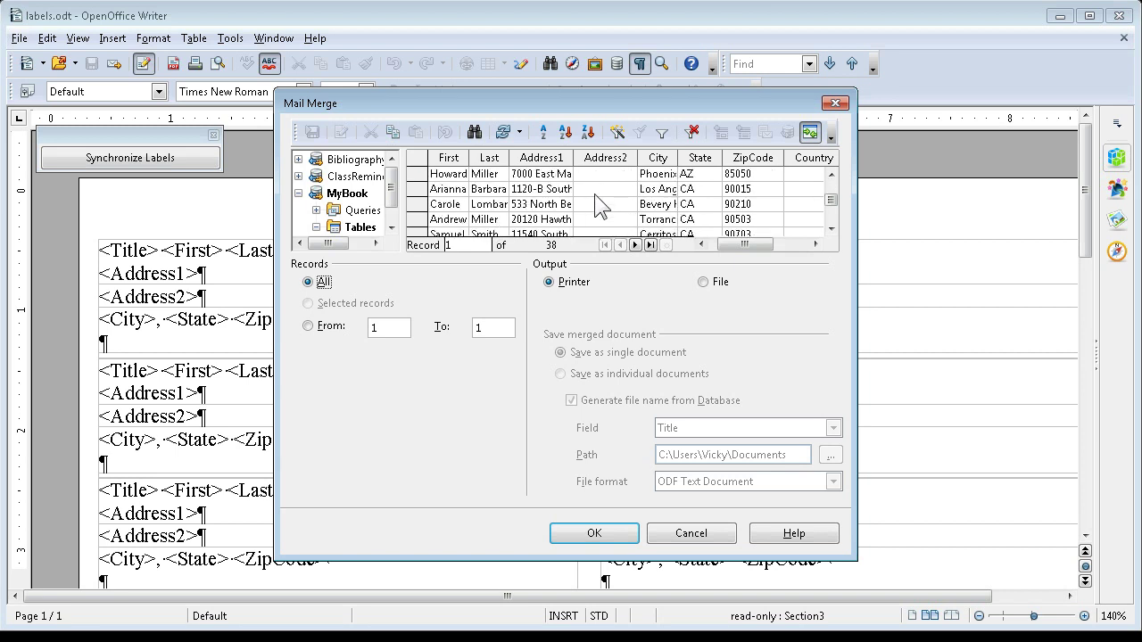
pyautogui.scroll(-6, 593, 200)
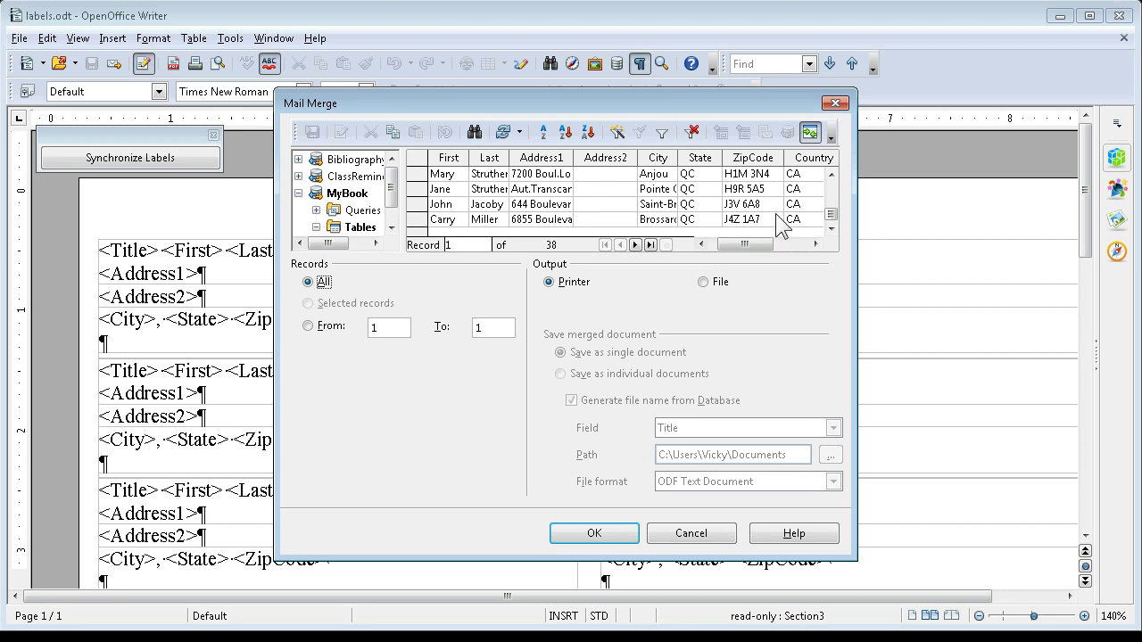
pyautogui.scroll(3, 777, 223)
pyautogui.scroll(-3, 775, 227)
pyautogui.scroll(2, 629, 190)
pyautogui.scroll(2, 628, 190)
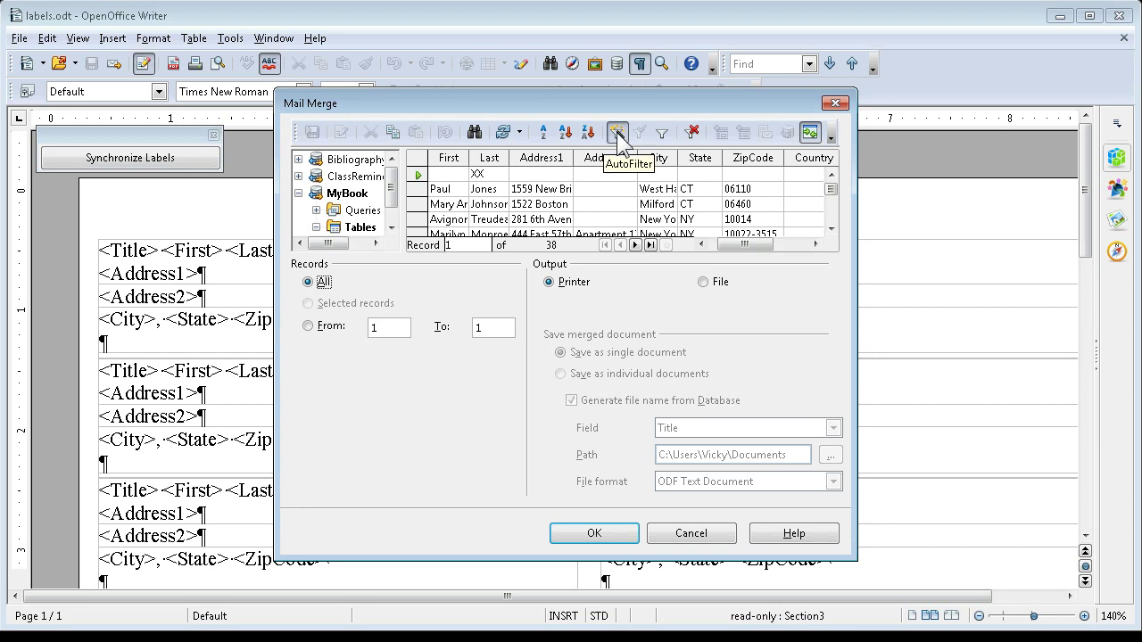
# - AutoFilter the records to those with an empty Country field, and remove the filter and sort again
pyautogui.click(803, 158)
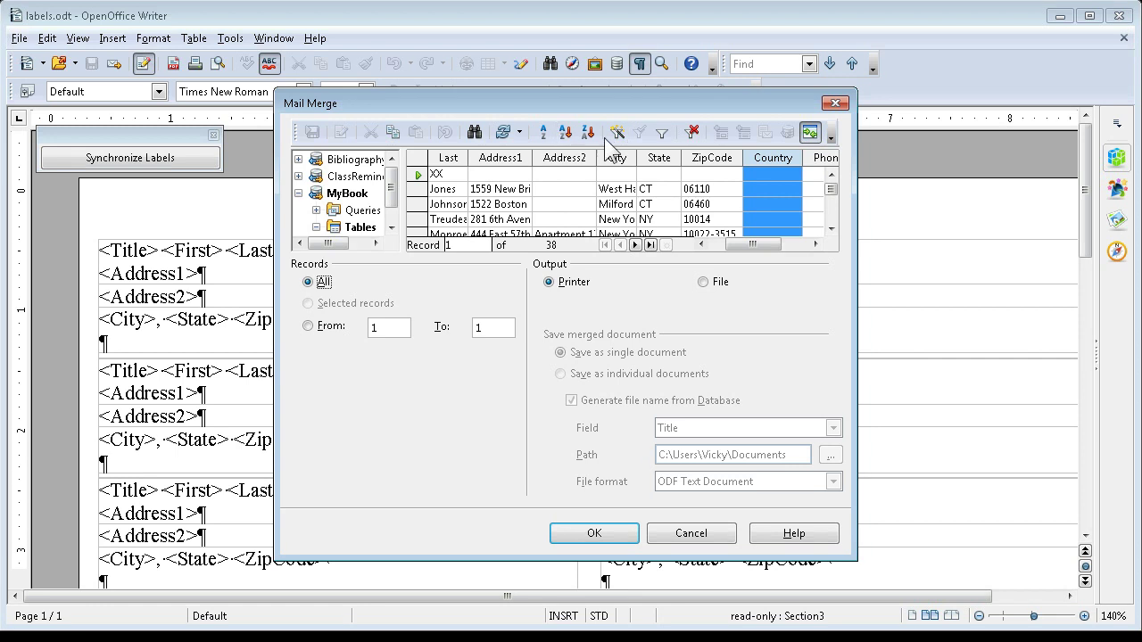
pyautogui.click(617, 133)
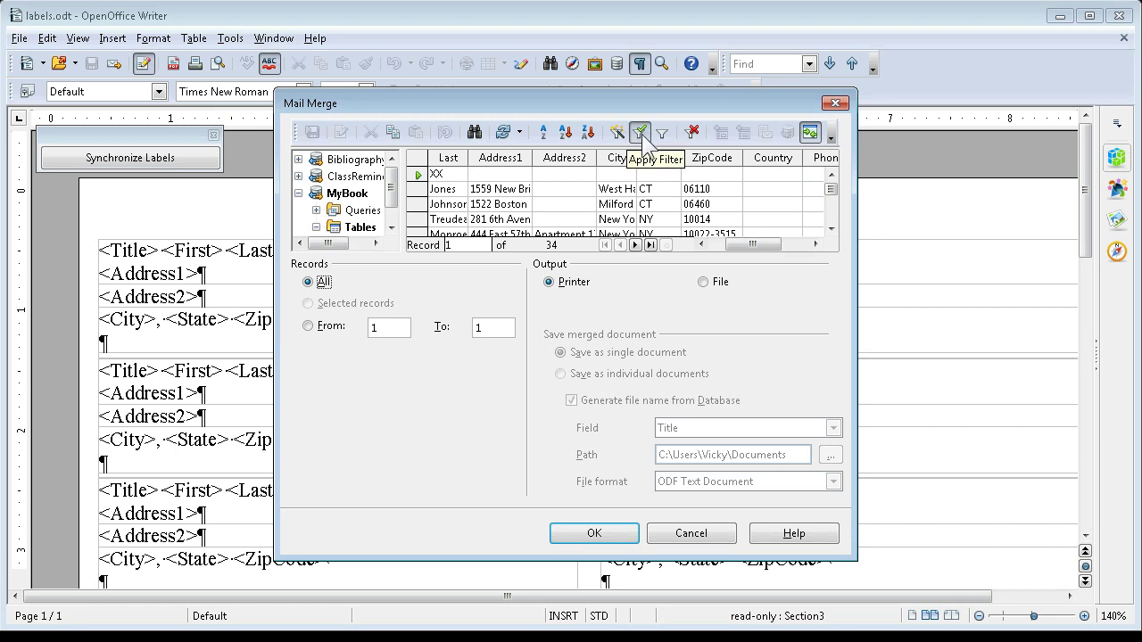
pyautogui.click(693, 133)
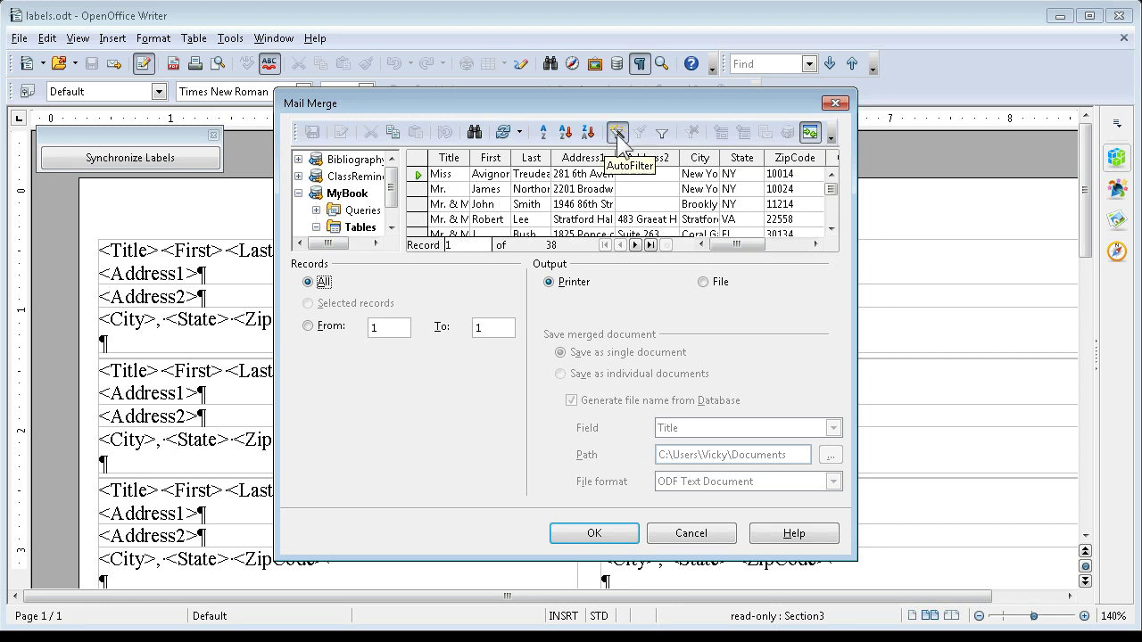
# - AutoFilter the merge records to those with CA in the Country field, and remove the filter again
pyautogui.moveTo(830, 189); pyautogui.dragTo(839, 229)
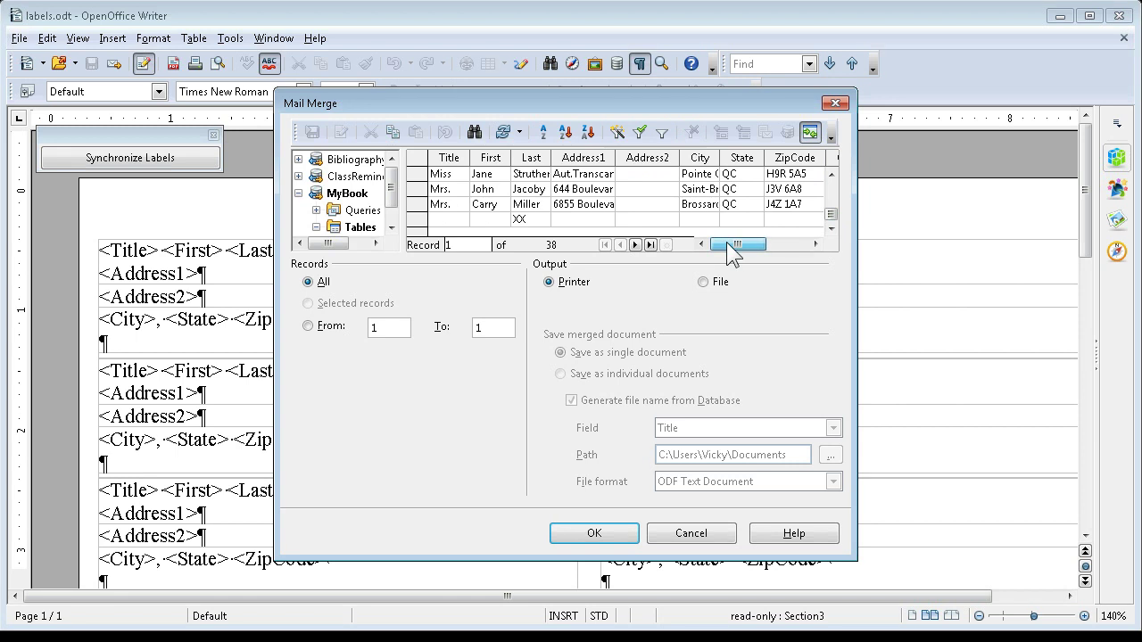
pyautogui.moveTo(737, 244); pyautogui.dragTo(760, 243)
pyautogui.click(728, 203)
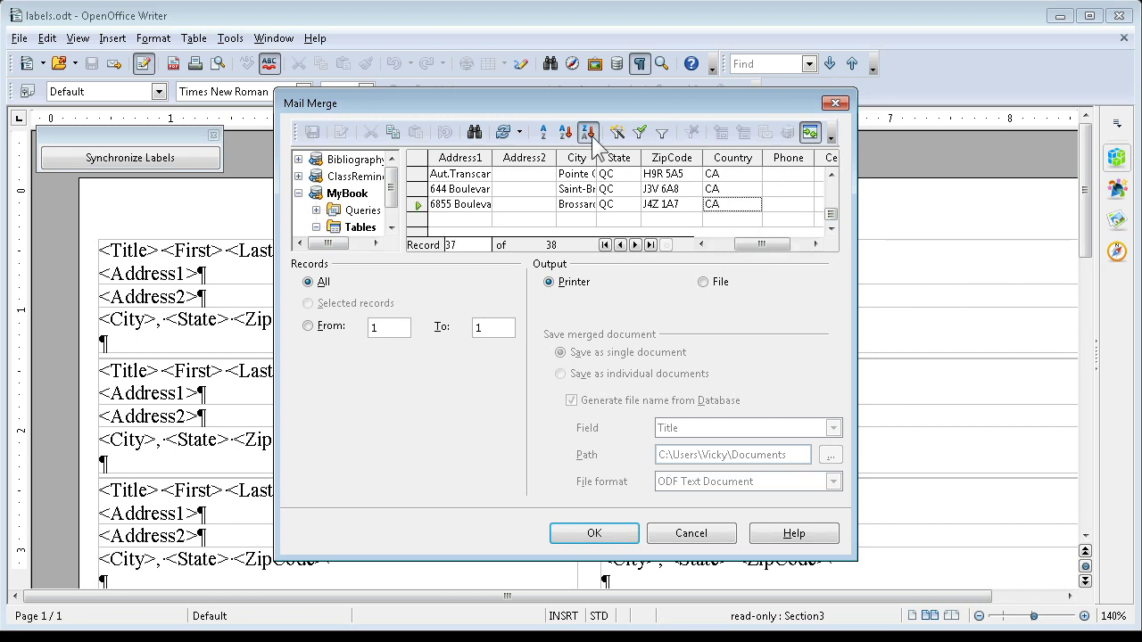
pyautogui.click(617, 133)
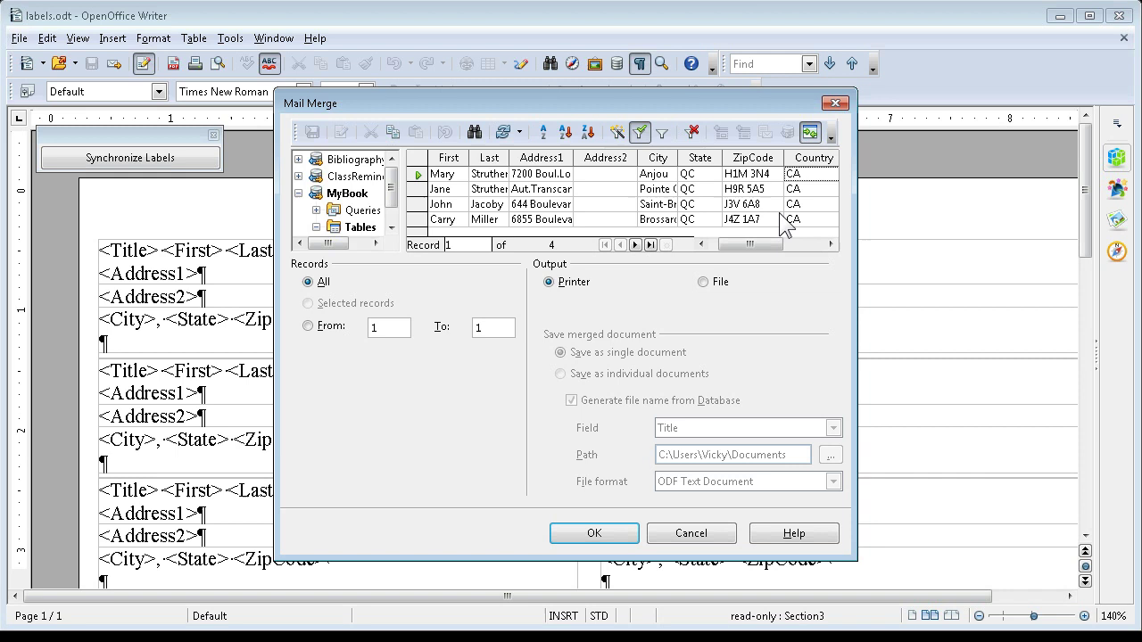
pyautogui.click(691, 132)
# - AutoFilter the merge records to those with CA in the State field and look through the filtered list
pyautogui.scroll(-5, 791, 204)
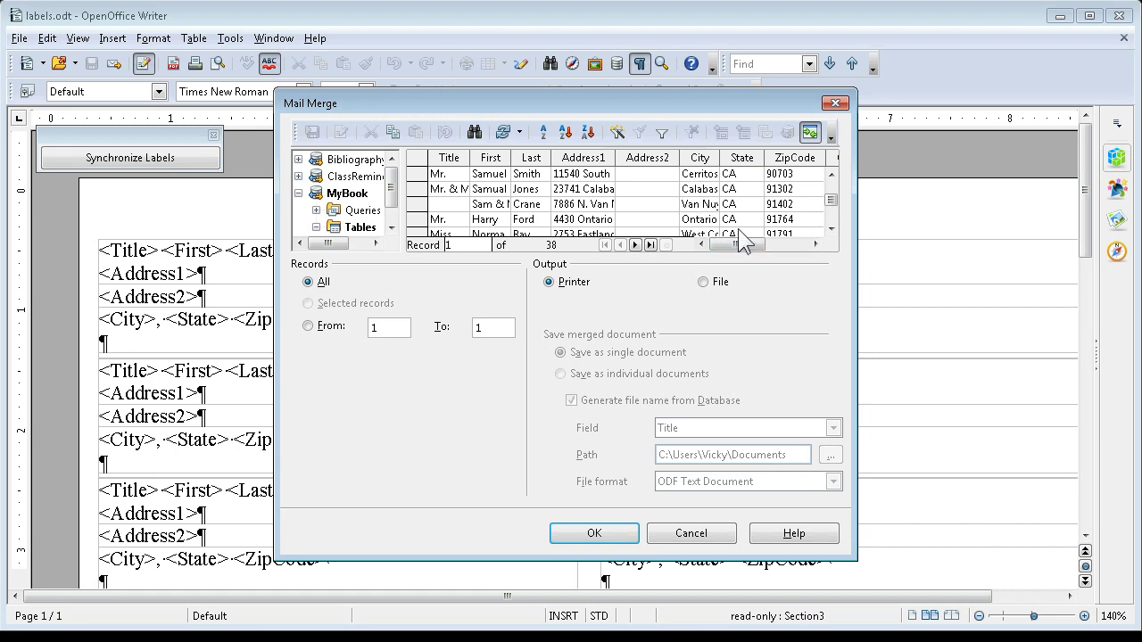
pyautogui.click(732, 175)
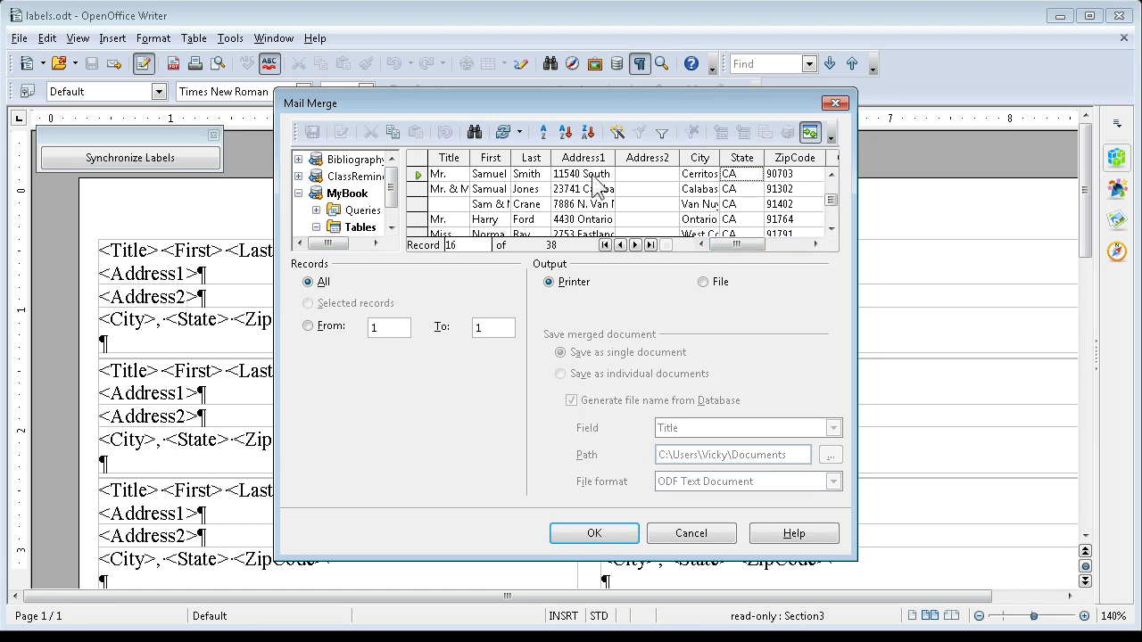
pyautogui.click(585, 132)
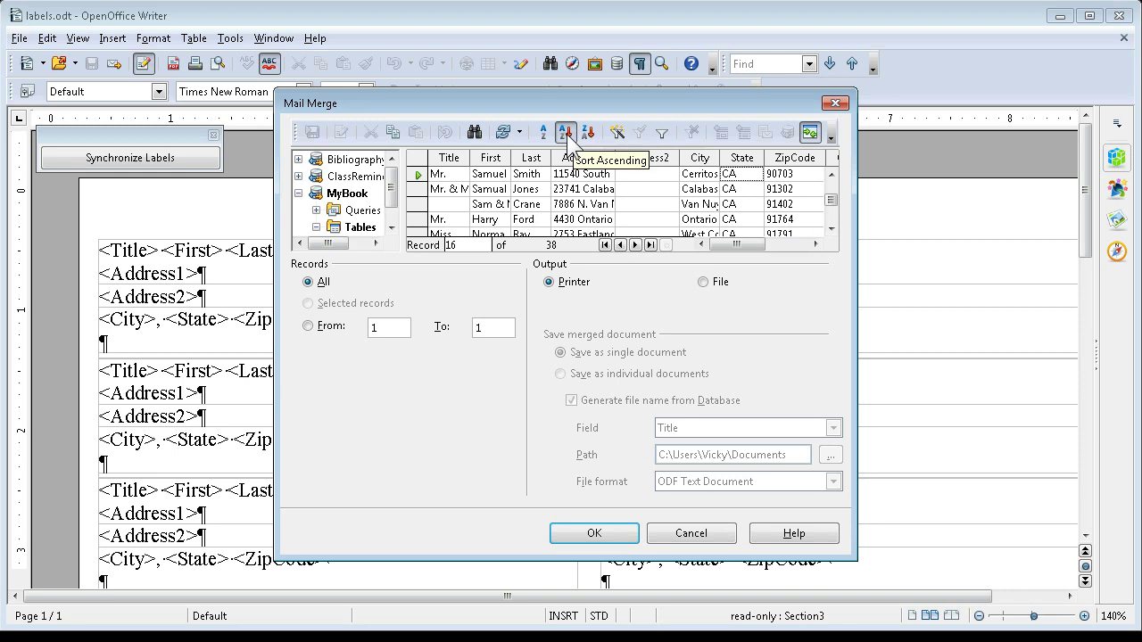
pyautogui.click(617, 132)
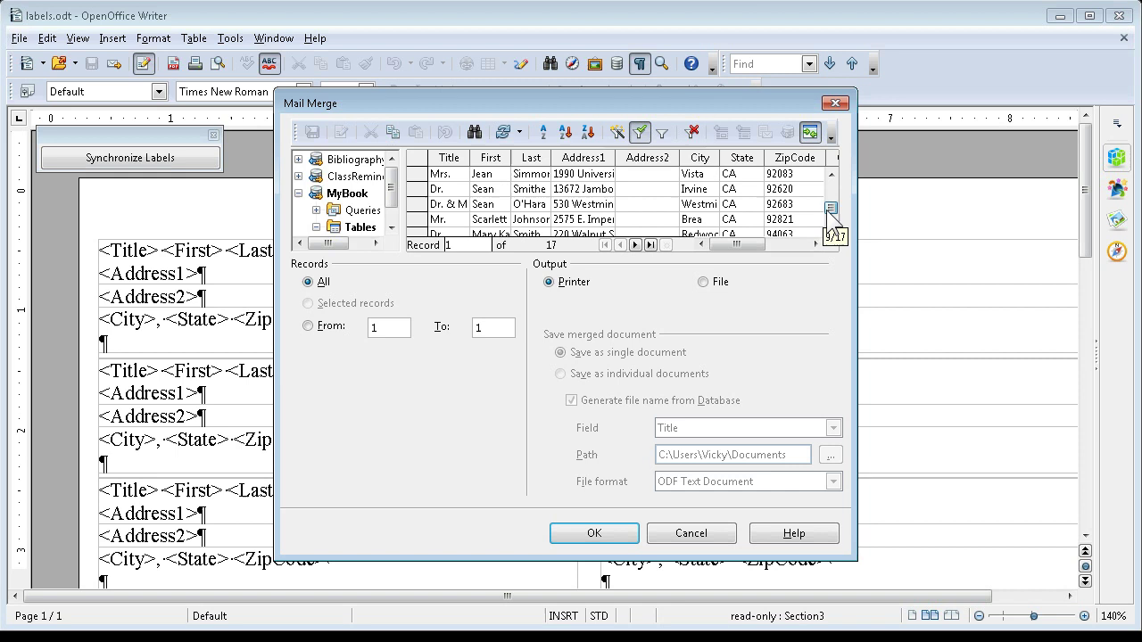
pyautogui.moveTo(829, 214); pyautogui.dragTo(828, 223)
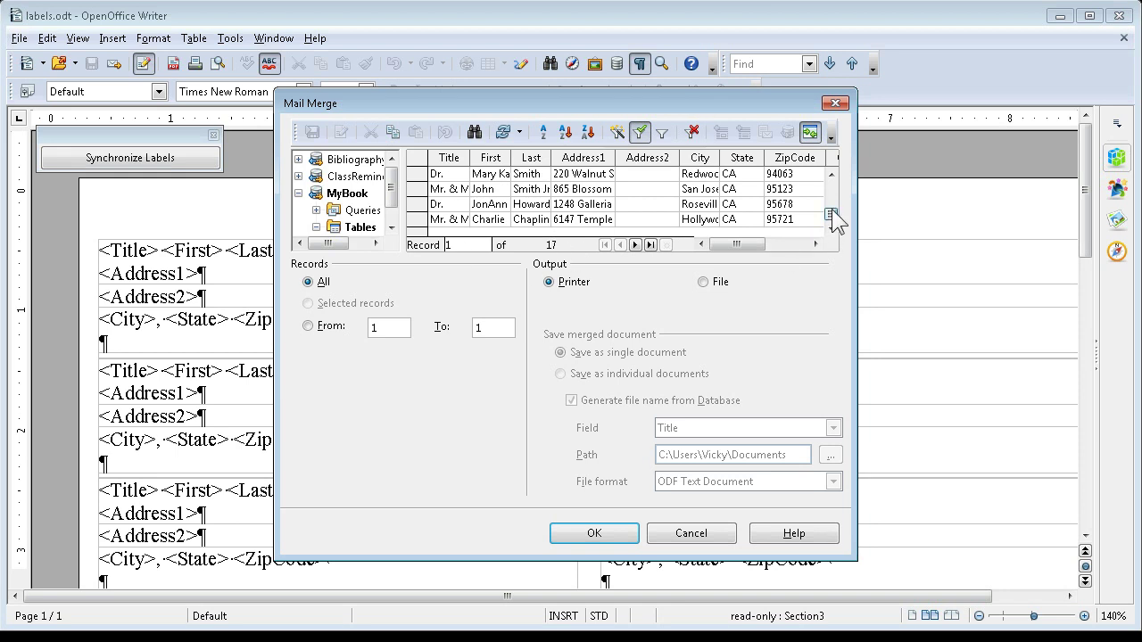
pyautogui.moveTo(835, 219); pyautogui.dragTo(839, 179)
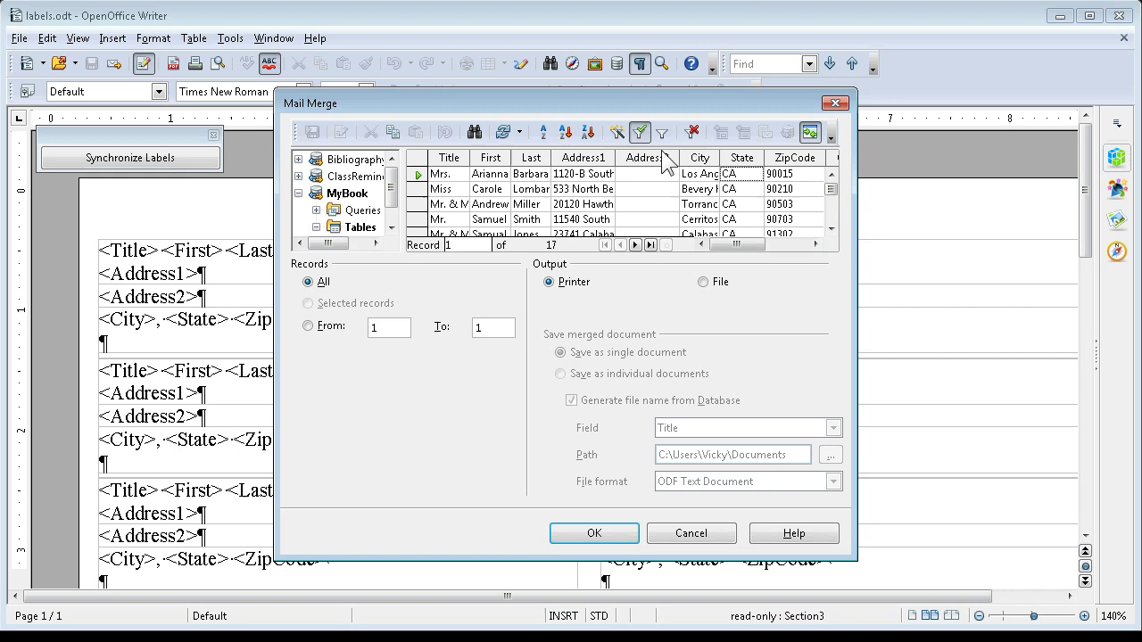
# - Sort the filtered records by ZipCode in ascending order and preview their merged labels in the Print dialog without printing
pyautogui.click(802, 161)
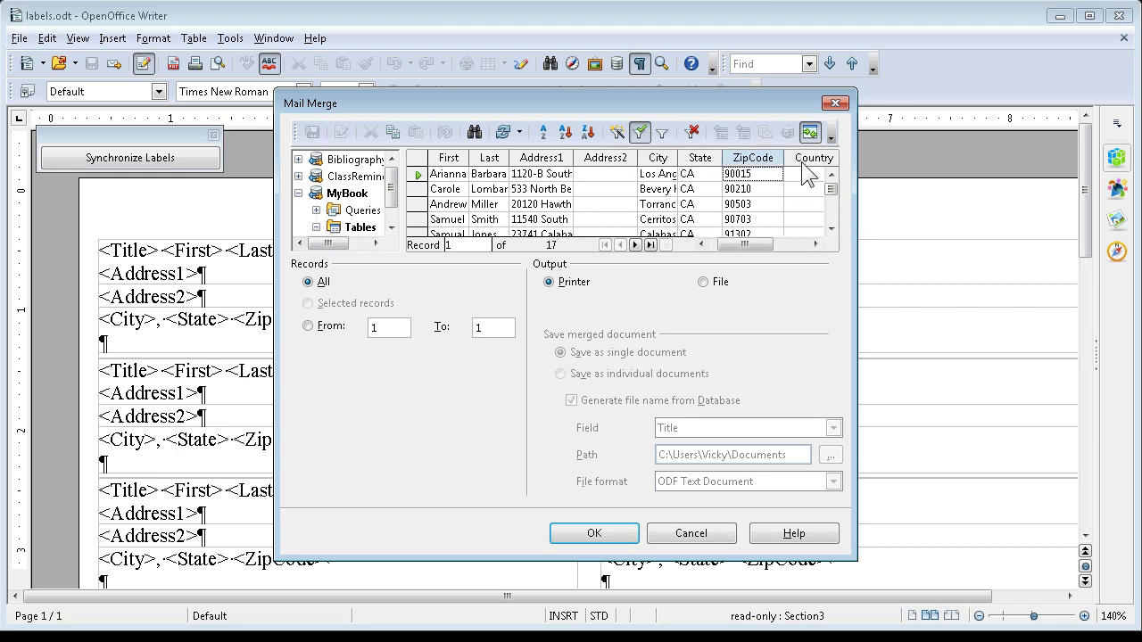
pyautogui.click(565, 142)
pyautogui.moveTo(831, 189)
pyautogui.mouseDown()
pyautogui.moveTo(829, 236)
pyautogui.moveTo(831, 186)
pyautogui.mouseUp()
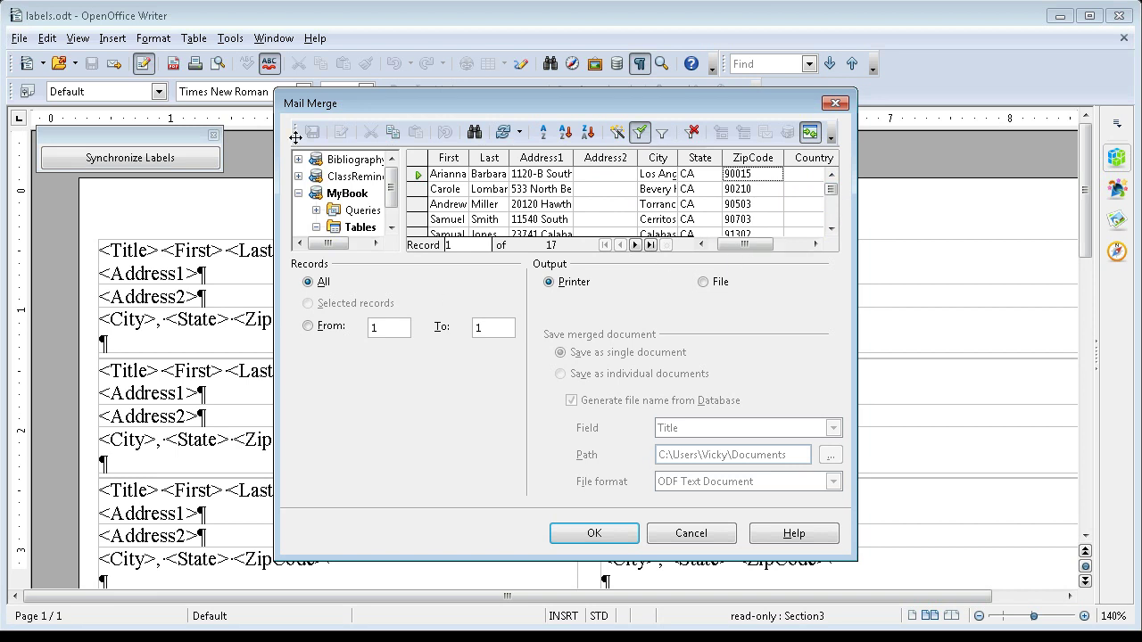
pyautogui.click(571, 530)
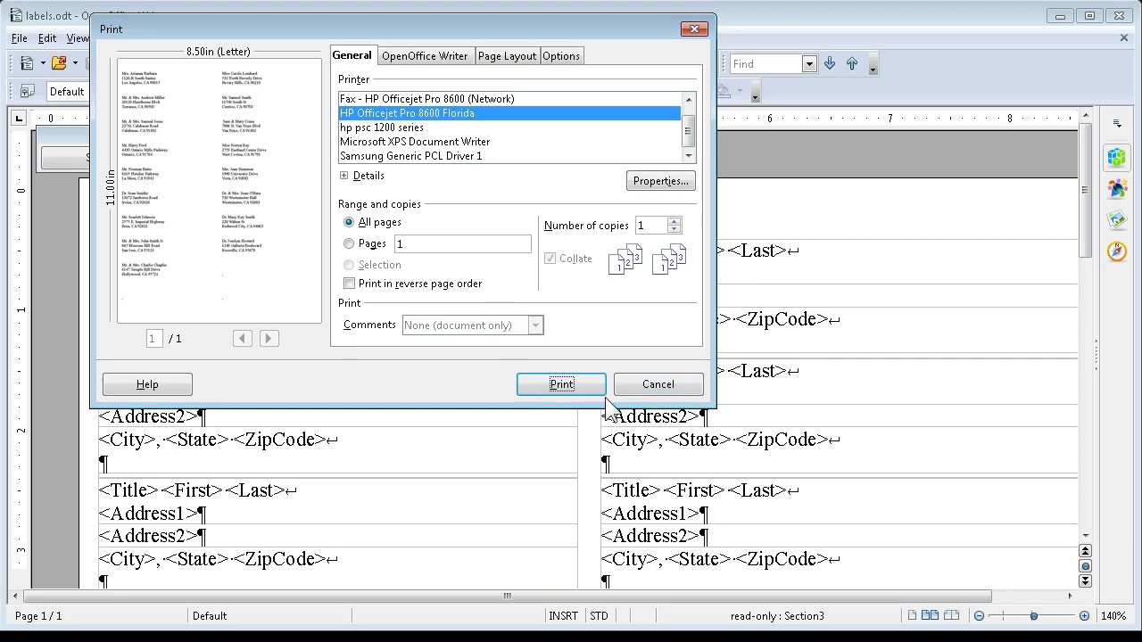
pyautogui.click(658, 389)
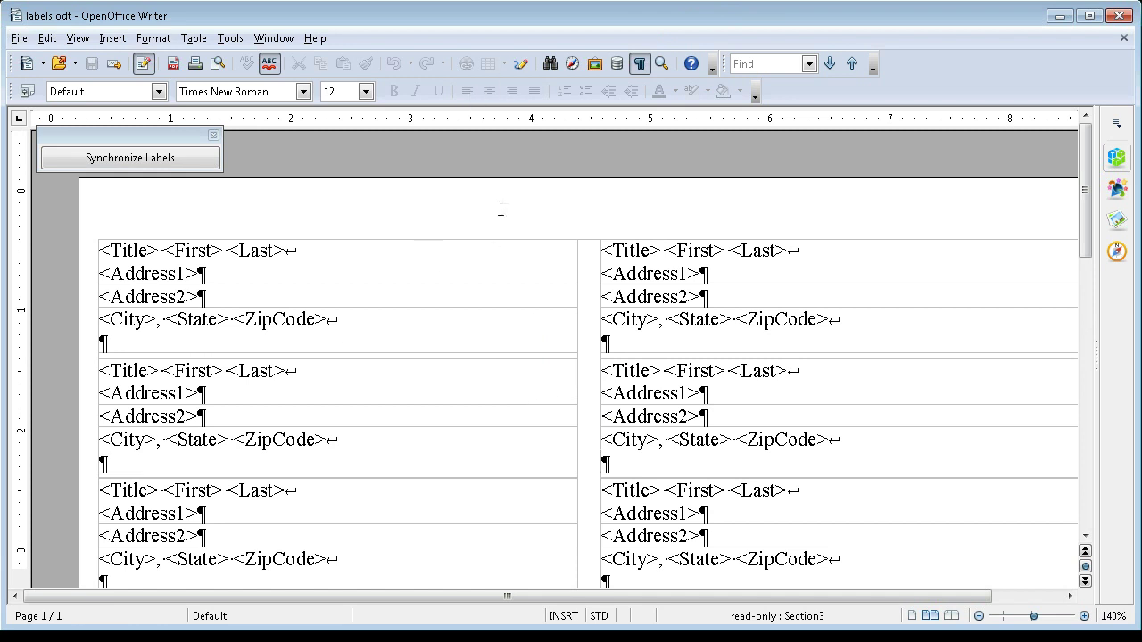
# - Reopen the form letter print for labels.odt and remove the State filter from the merge records
pyautogui.click(18, 38)
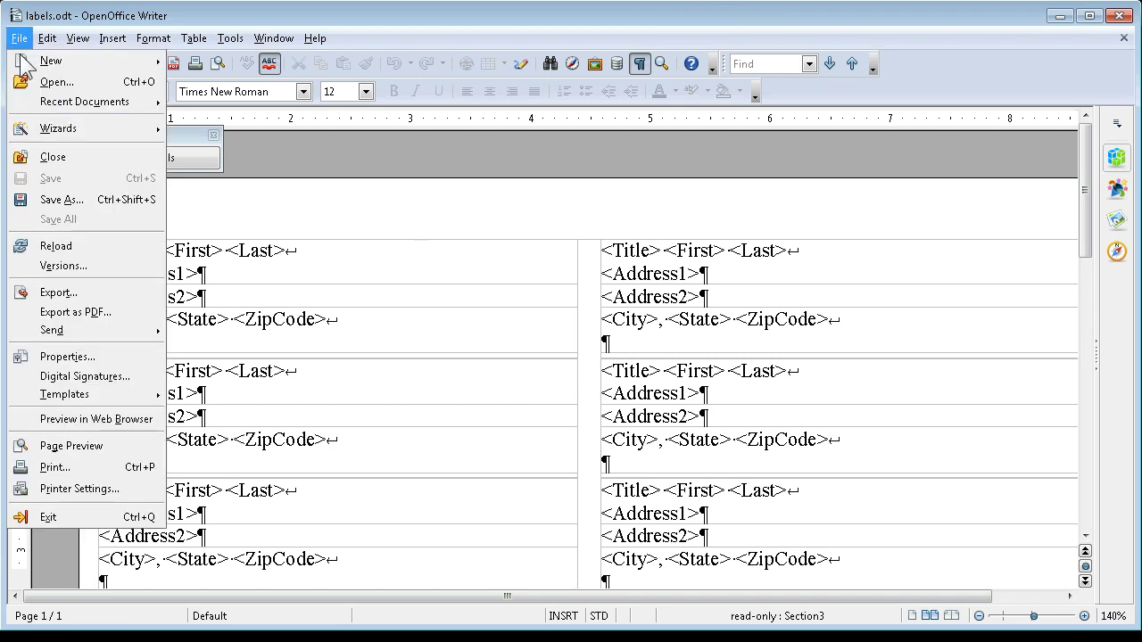
pyautogui.click(34, 470)
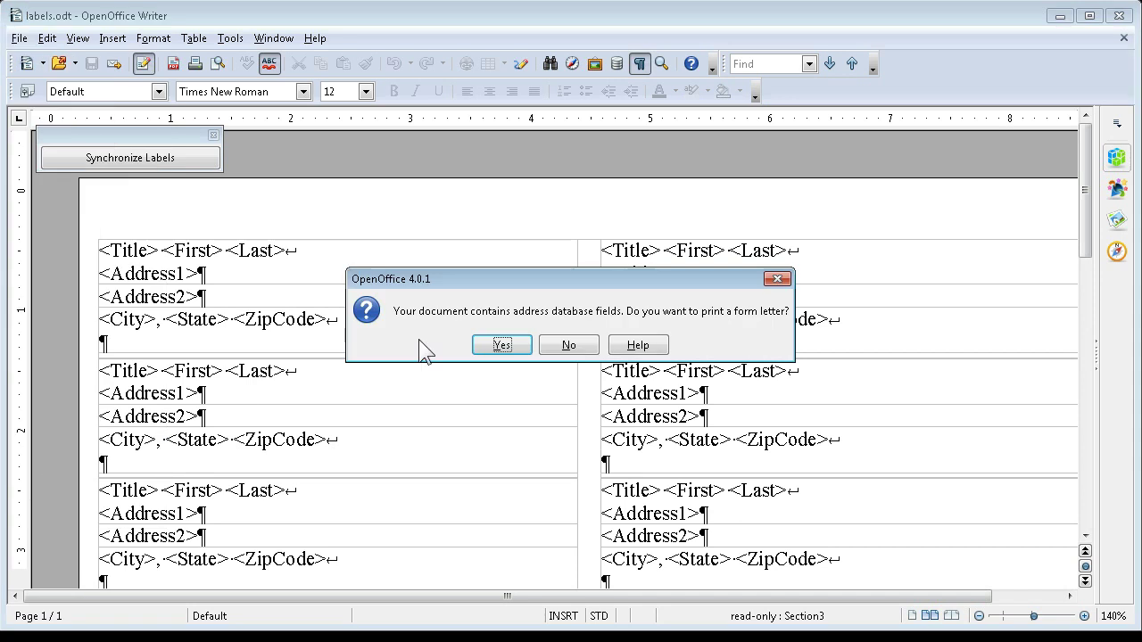
pyautogui.click(501, 345)
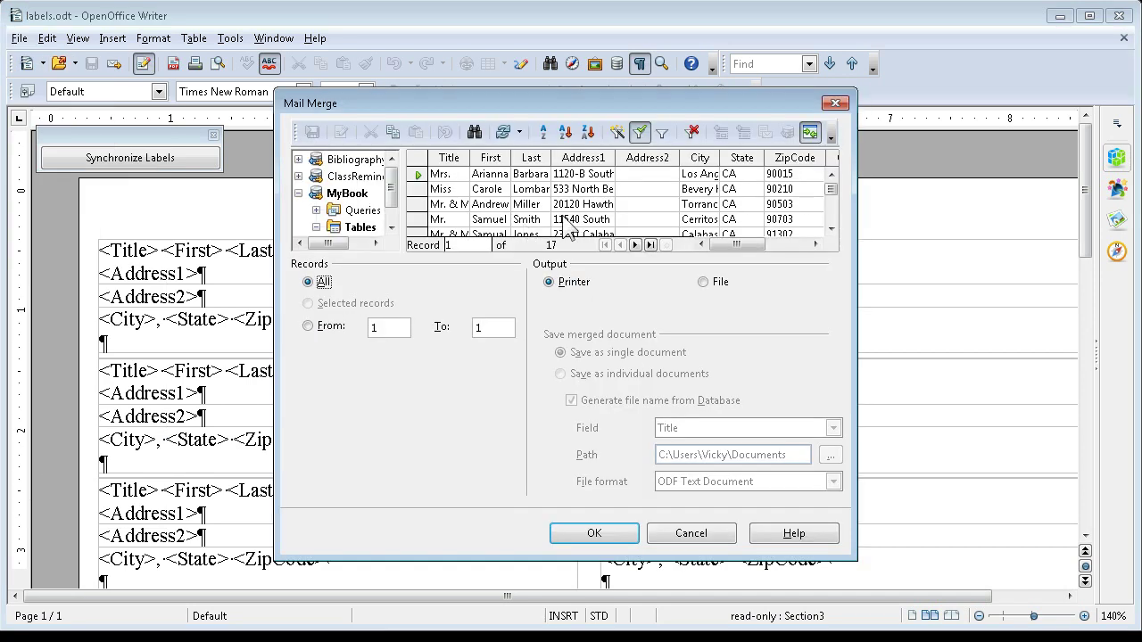
pyautogui.click(694, 134)
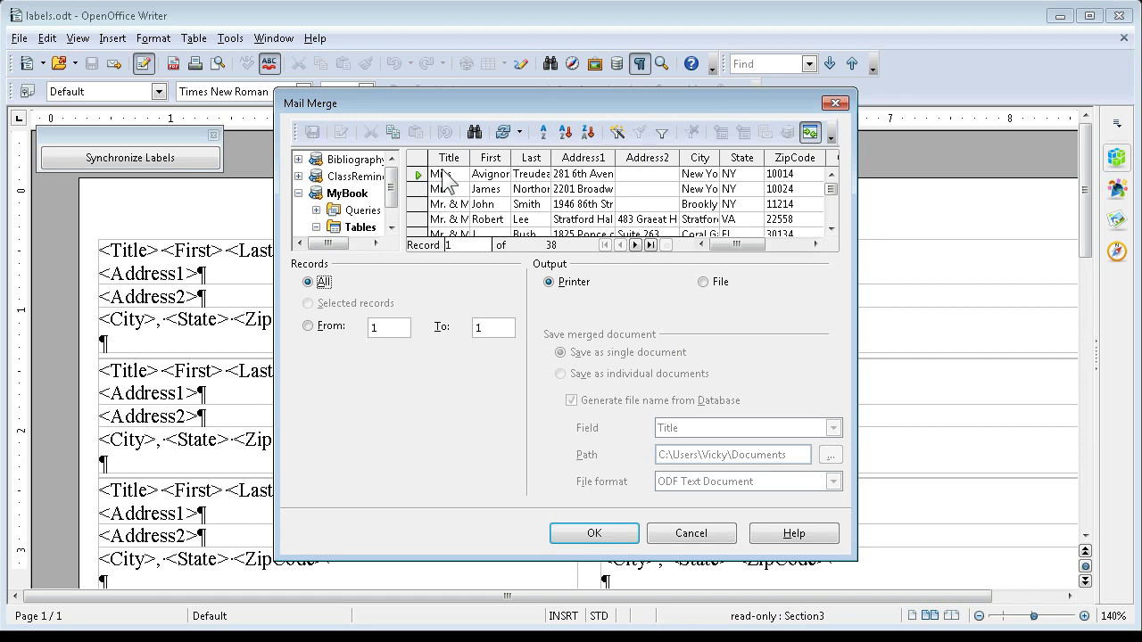
# - Define a sort order for all merge records based on the Last field in ascending order, and check the last records
pyautogui.click(587, 160)
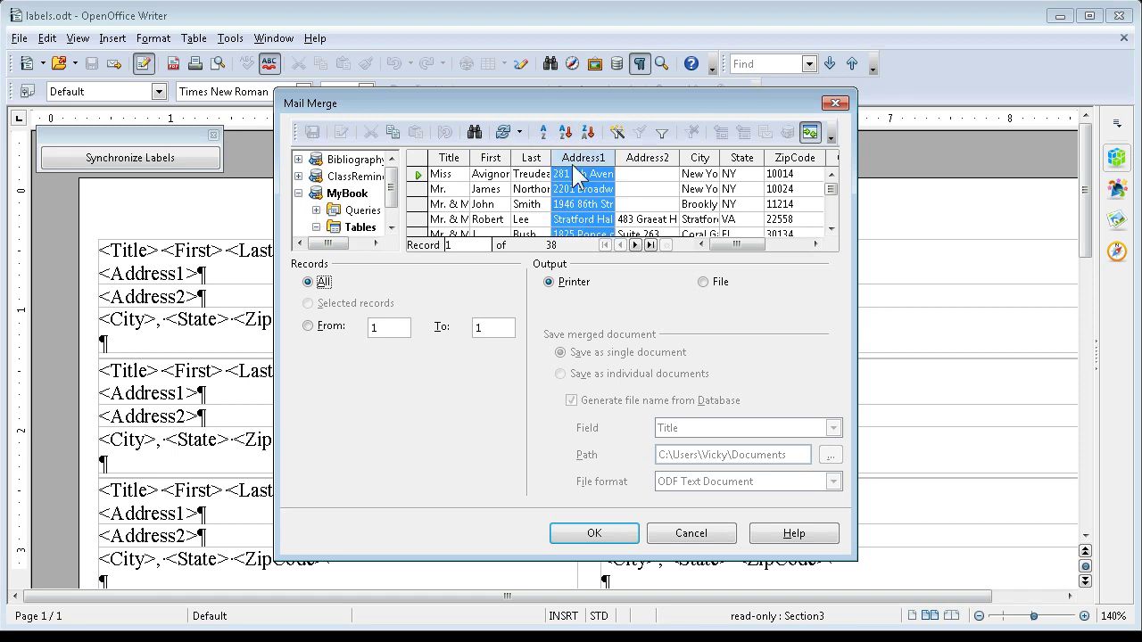
pyautogui.click(533, 159)
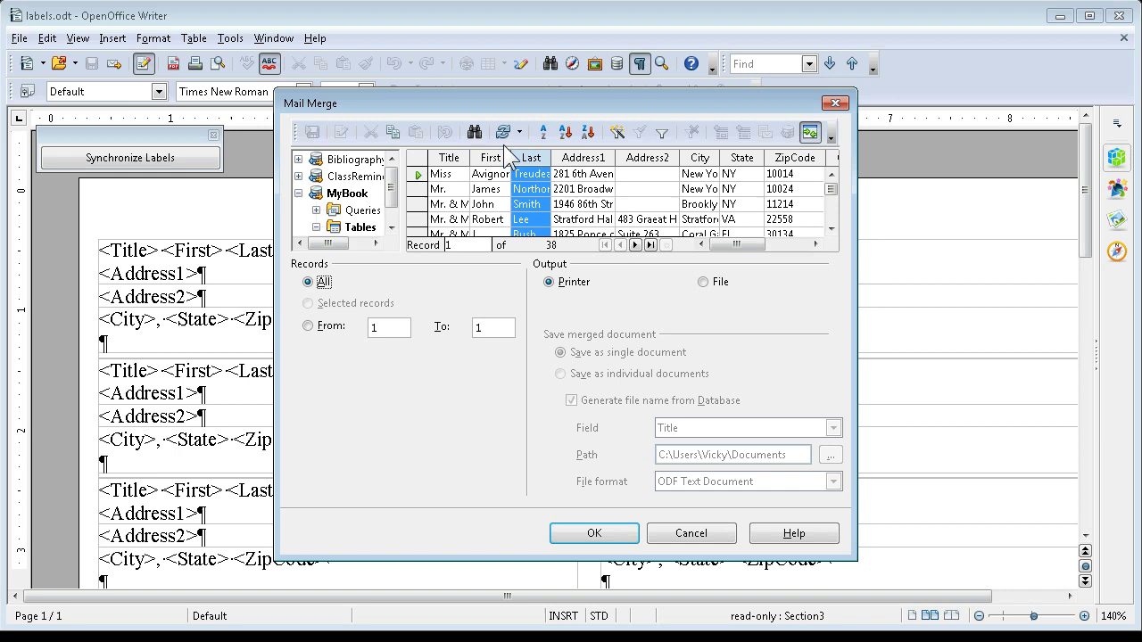
pyautogui.click(542, 134)
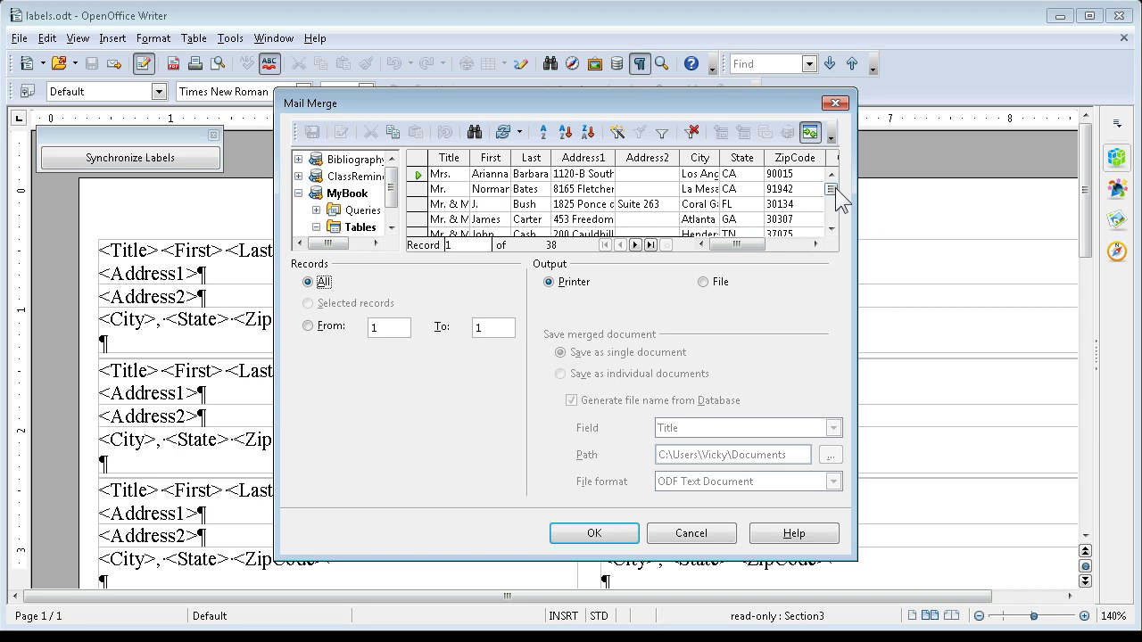
pyautogui.moveTo(831, 189); pyautogui.dragTo(834, 233)
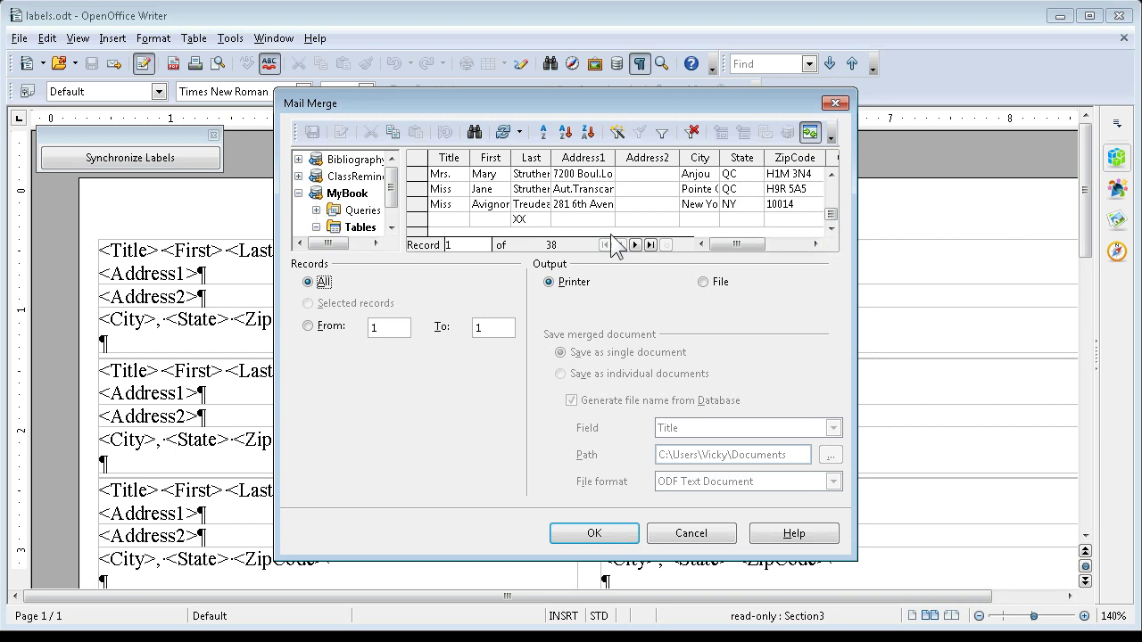
pyautogui.moveTo(710, 245)
pyautogui.mouseDown()
pyautogui.moveTo(740, 248)
pyautogui.moveTo(688, 252)
pyautogui.mouseUp()
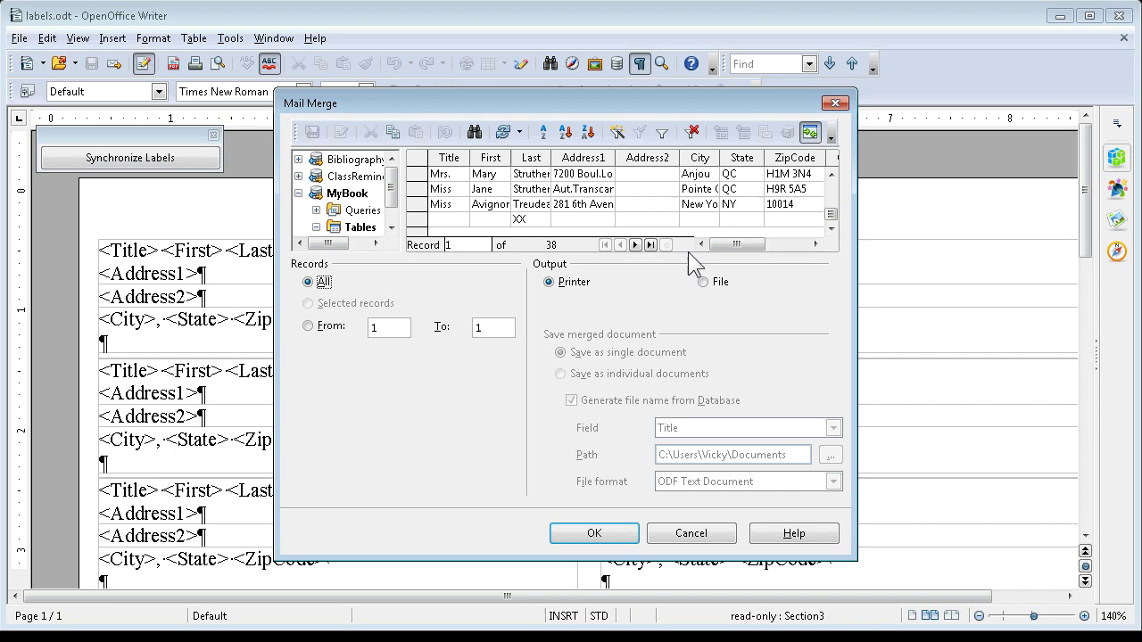